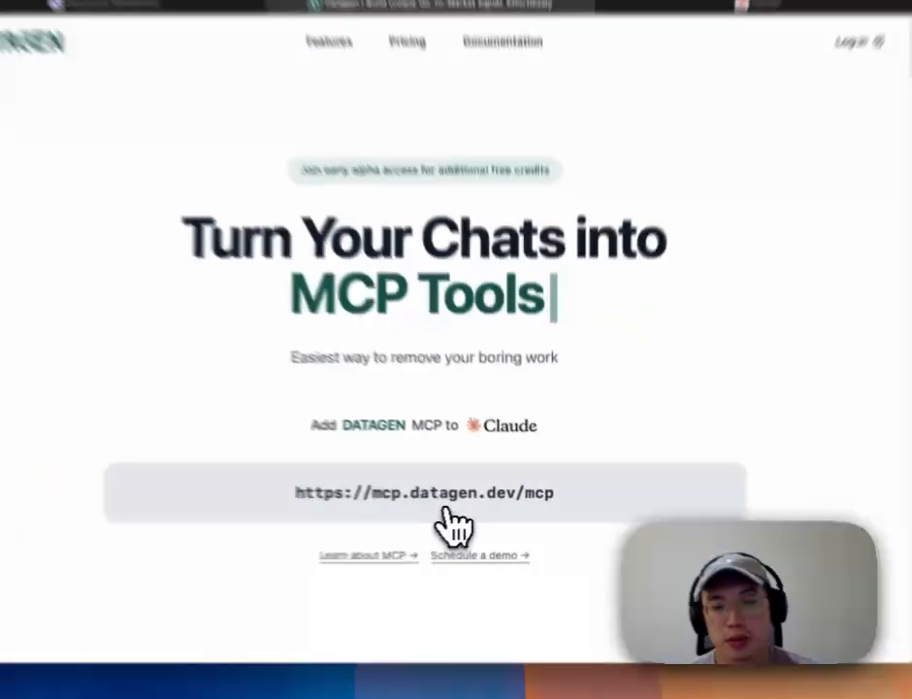
click(475, 512)
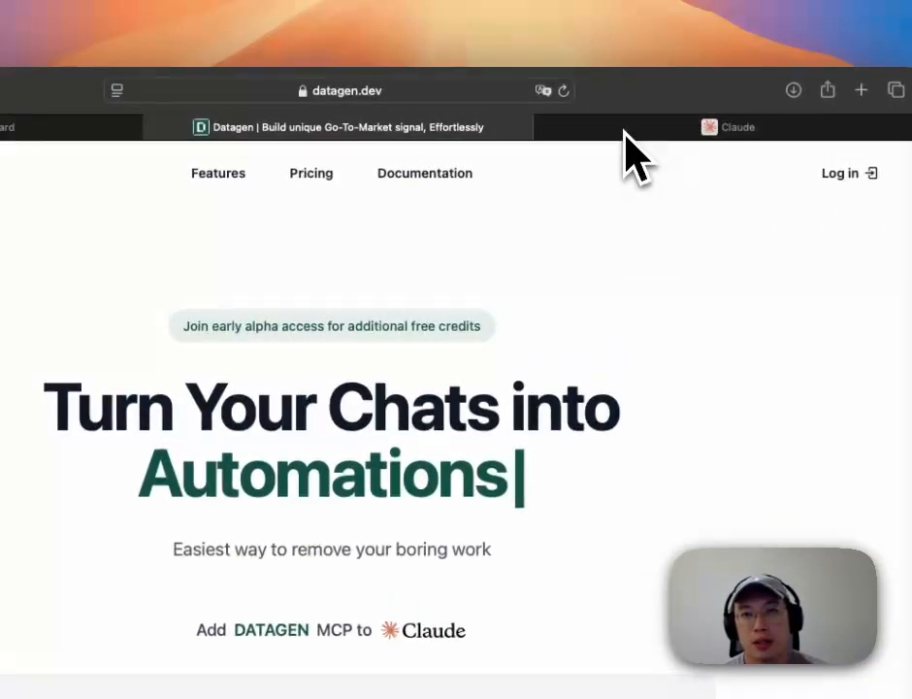
Step: Load claude.ai in the Claude tab and sign in with a Google account
click(626, 136)
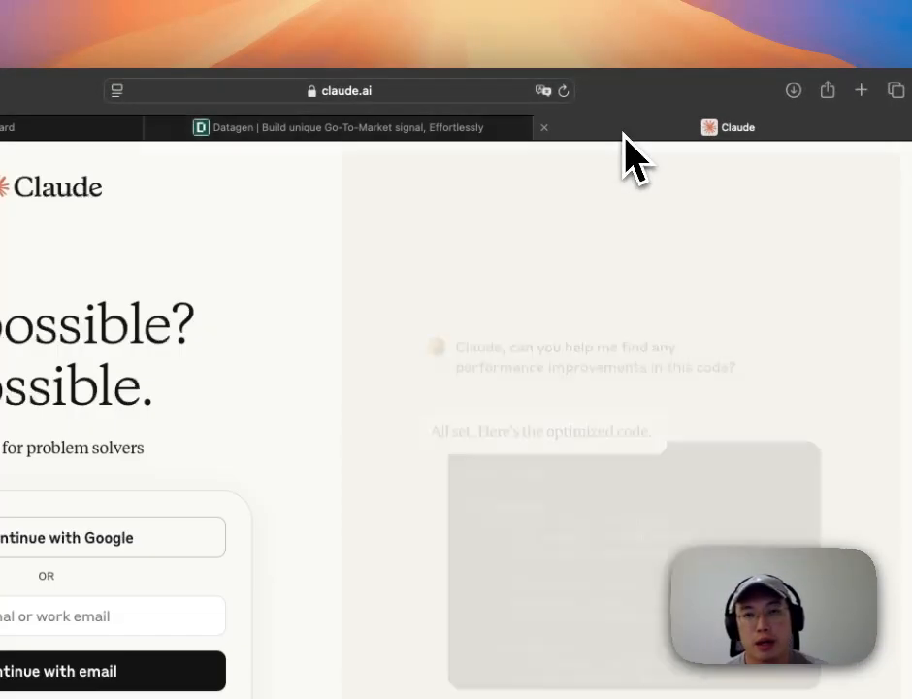
click(529, 92)
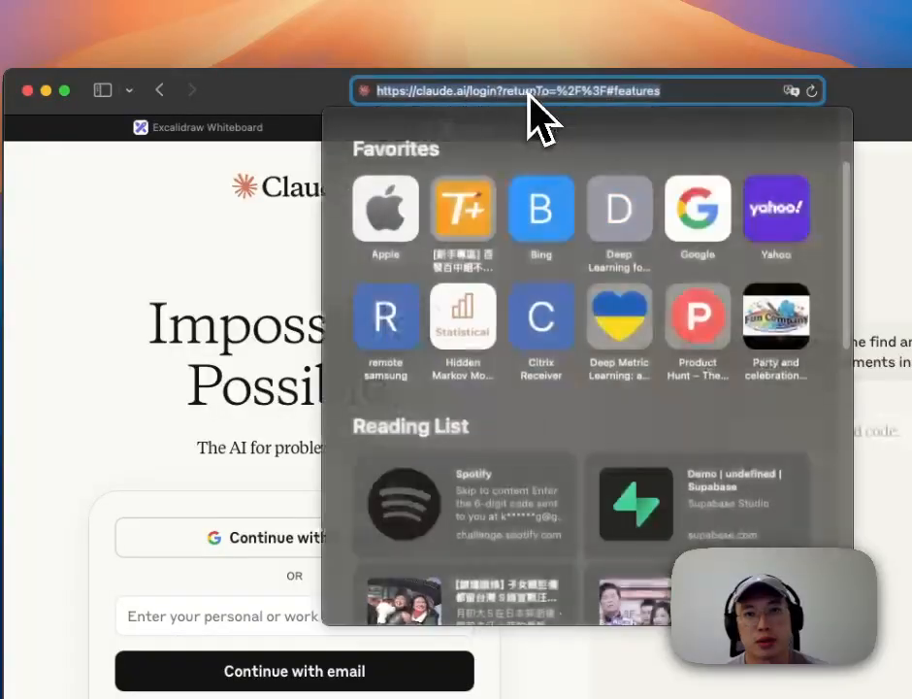
text(claude.ai/)
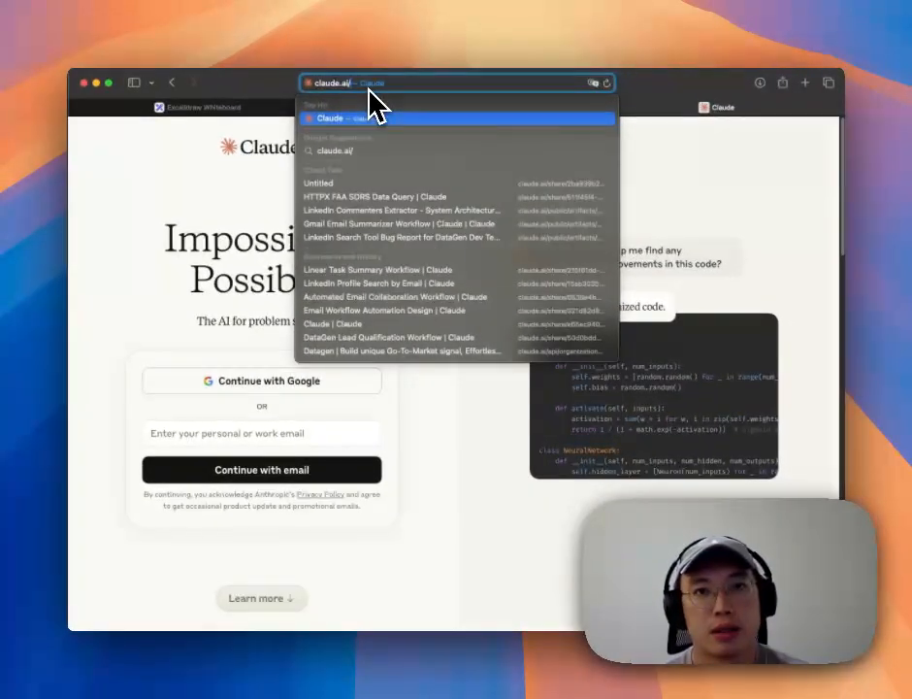
key(Return)
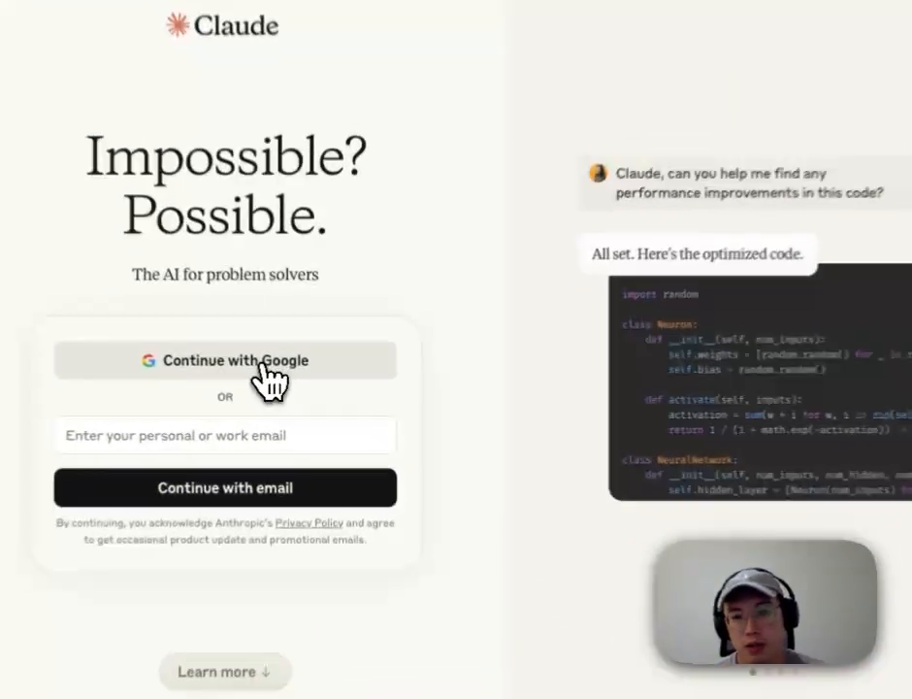
click(290, 385)
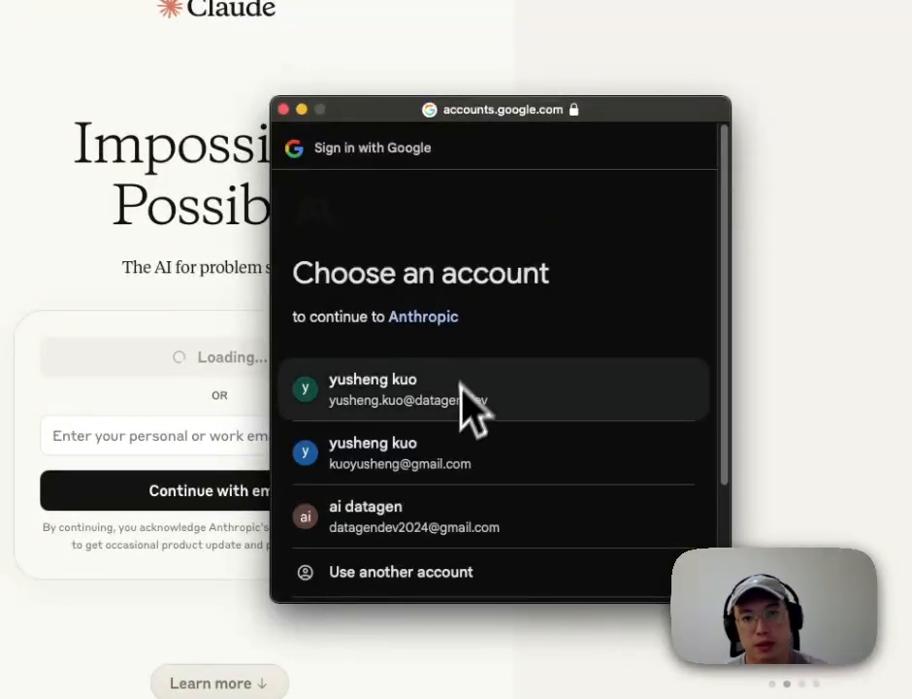
click(463, 463)
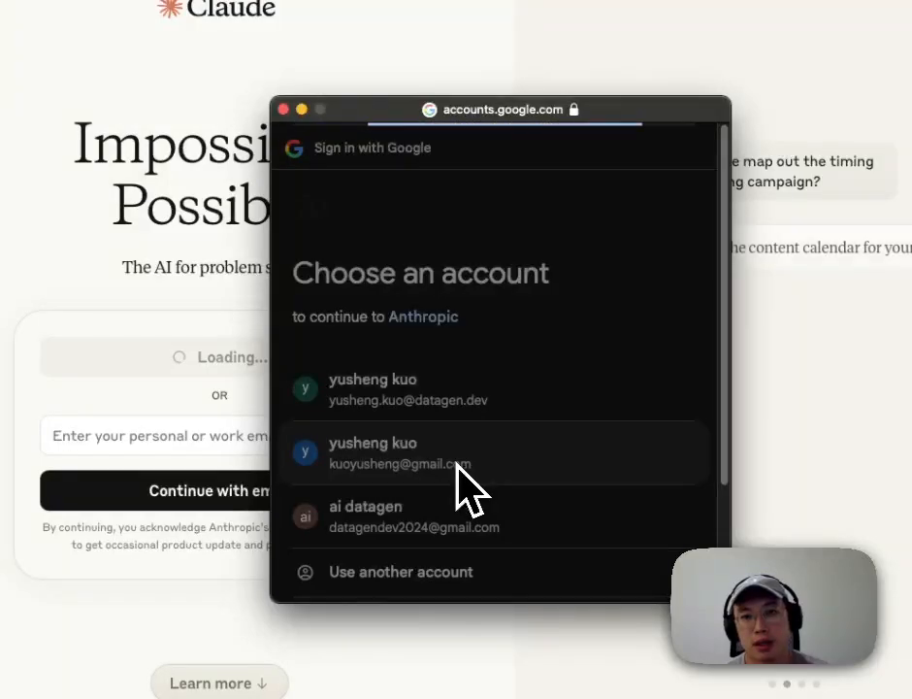
click(606, 582)
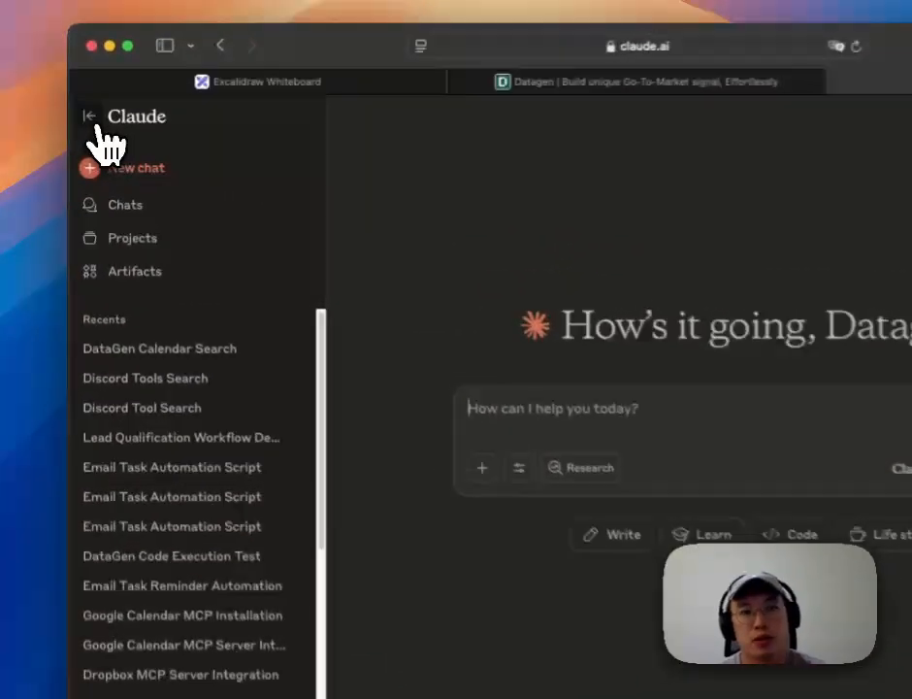
Step: Collapse the chat sidebar and reach the Connectors settings via Search and tools → Manage connectors
click(82, 130)
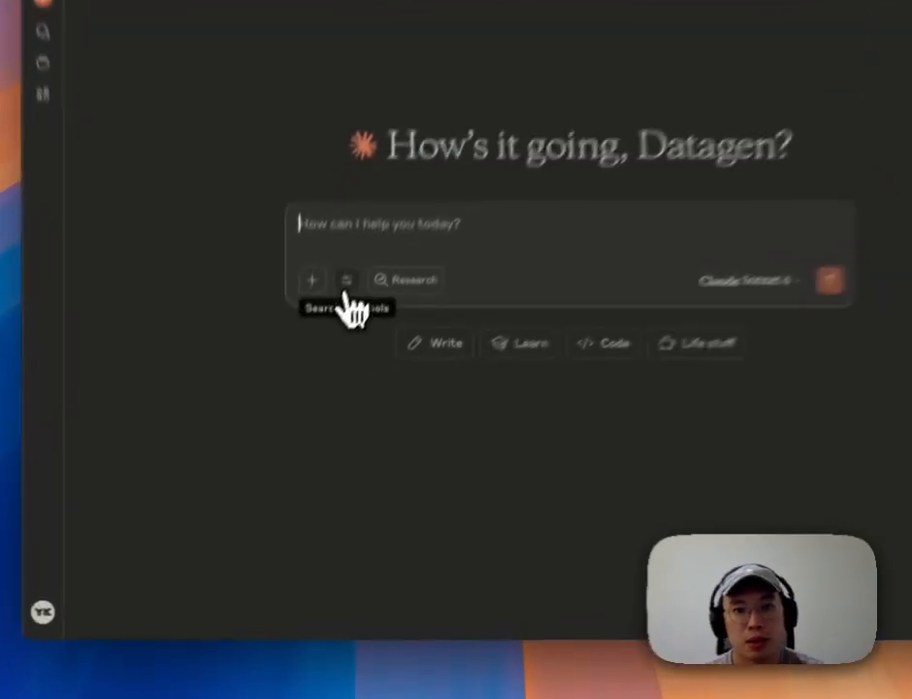
click(302, 373)
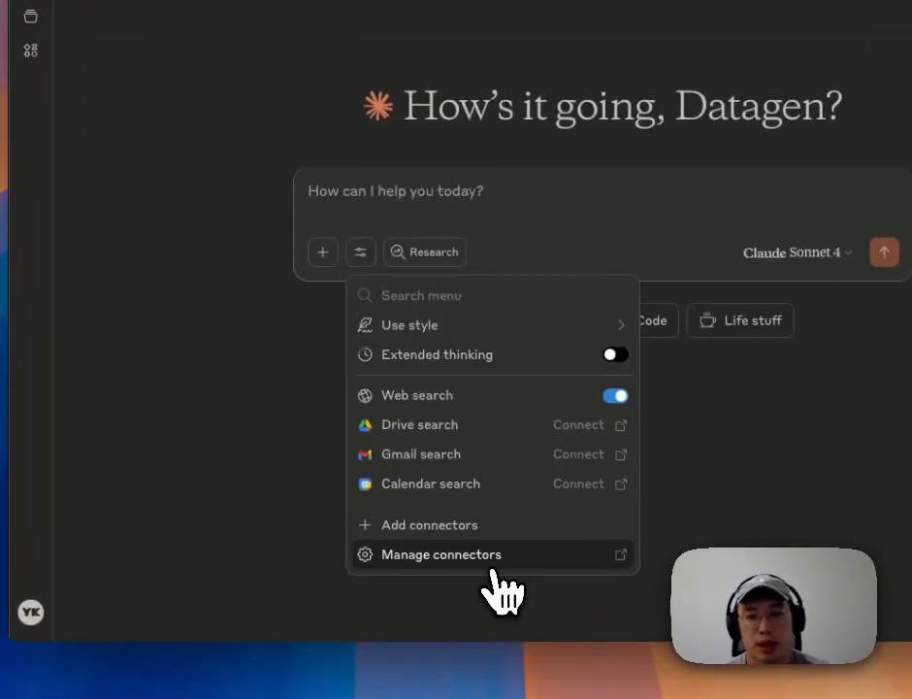
click(492, 564)
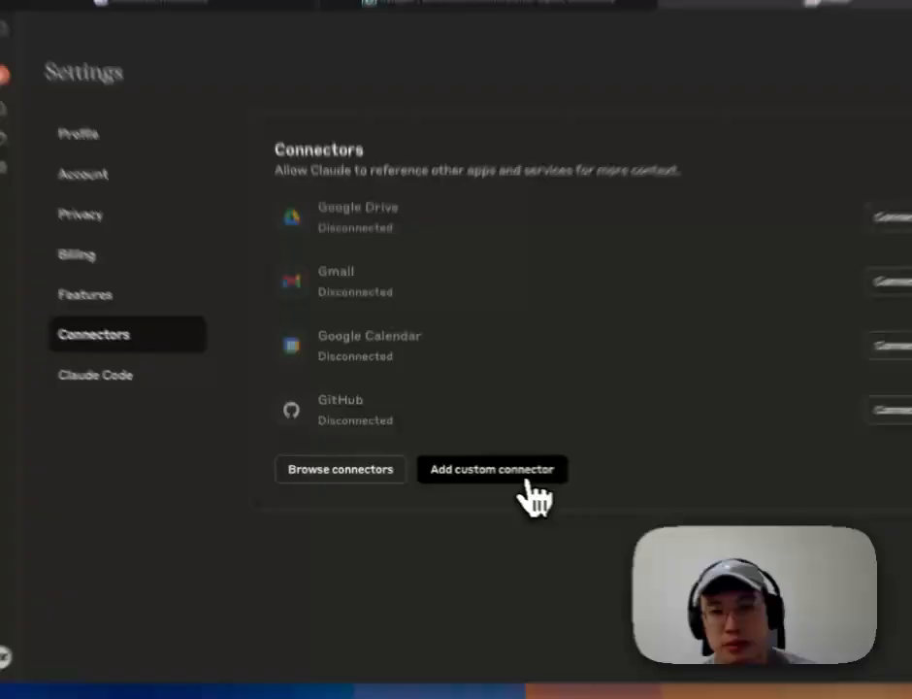
click(427, 473)
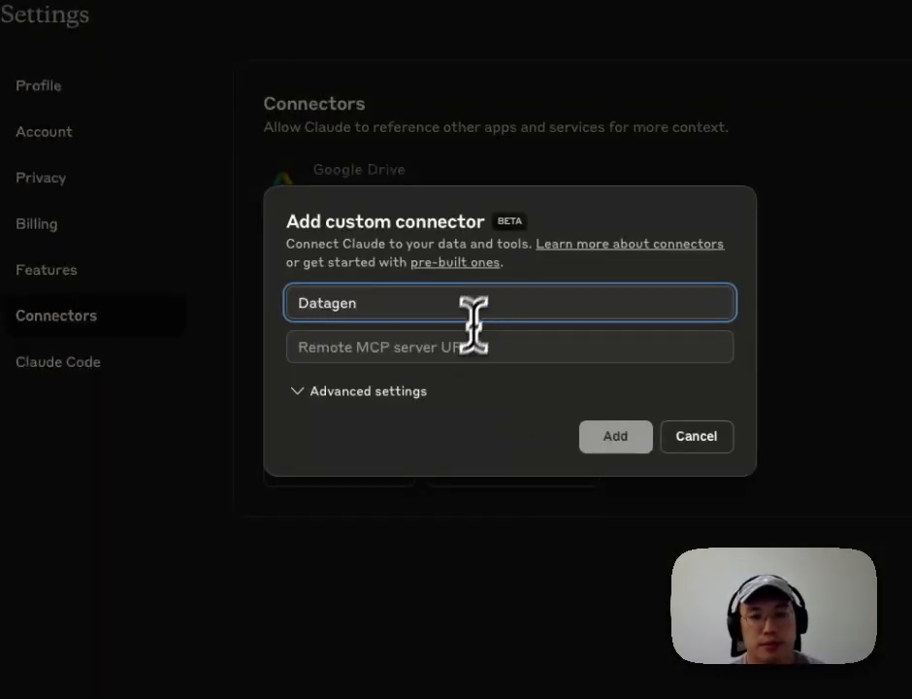
click(456, 351)
key(ctrl+v)
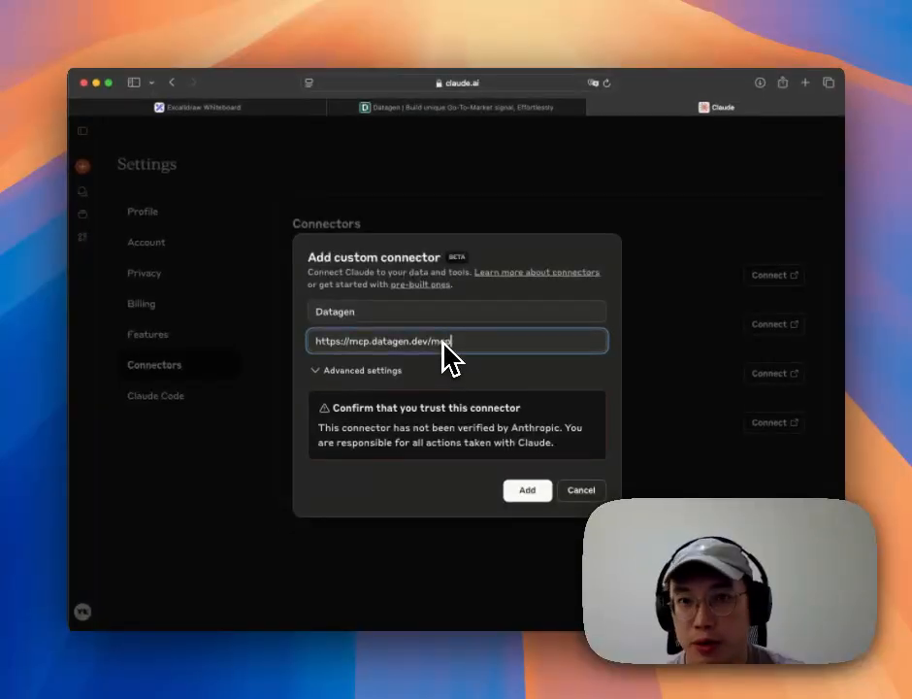
click(521, 494)
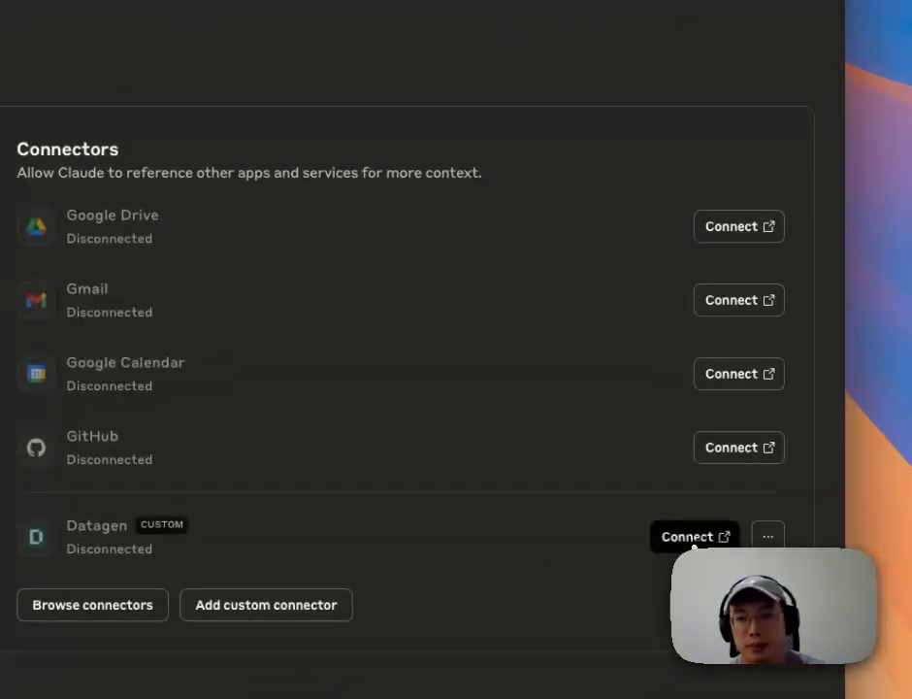
Step: Connect the Datagen connector by authorising Datagen with a Google account, then check its options
click(740, 485)
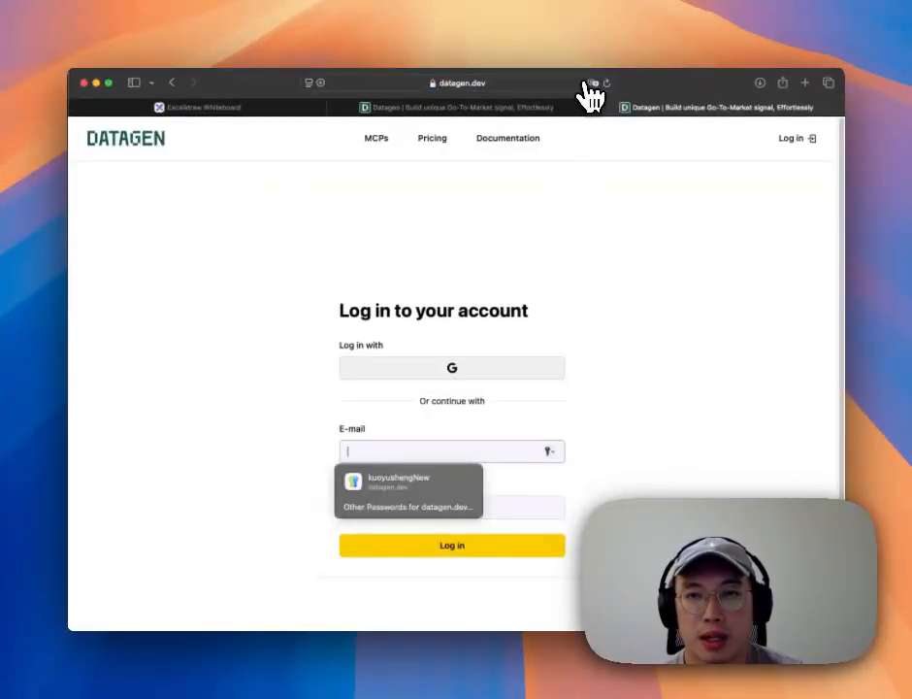
click(488, 370)
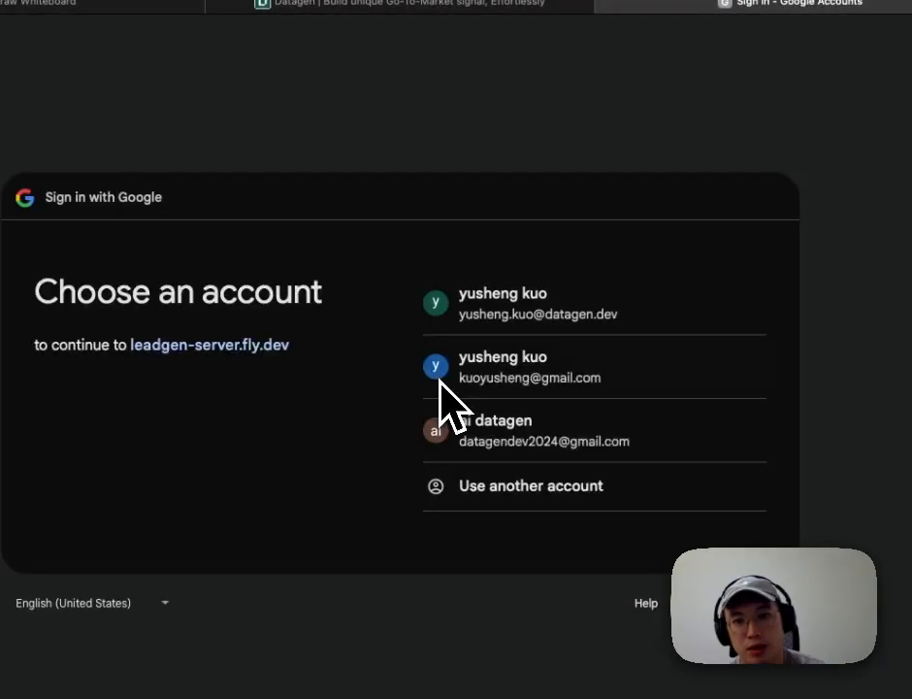
click(540, 324)
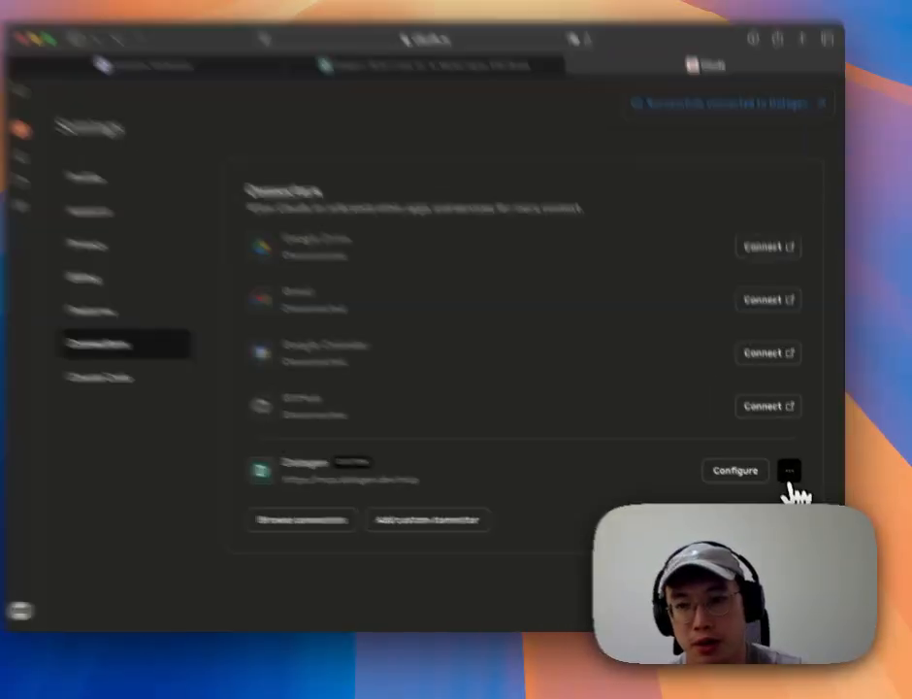
click(789, 473)
click(639, 471)
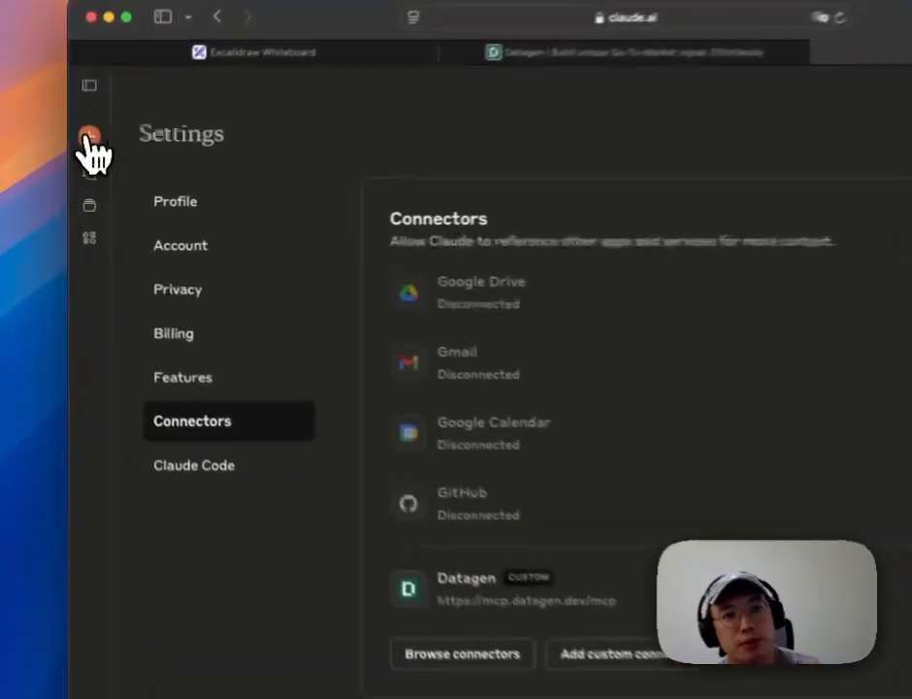
Step: Start a new chat and review the Datagen connector's tool list under Search and tools
click(82, 167)
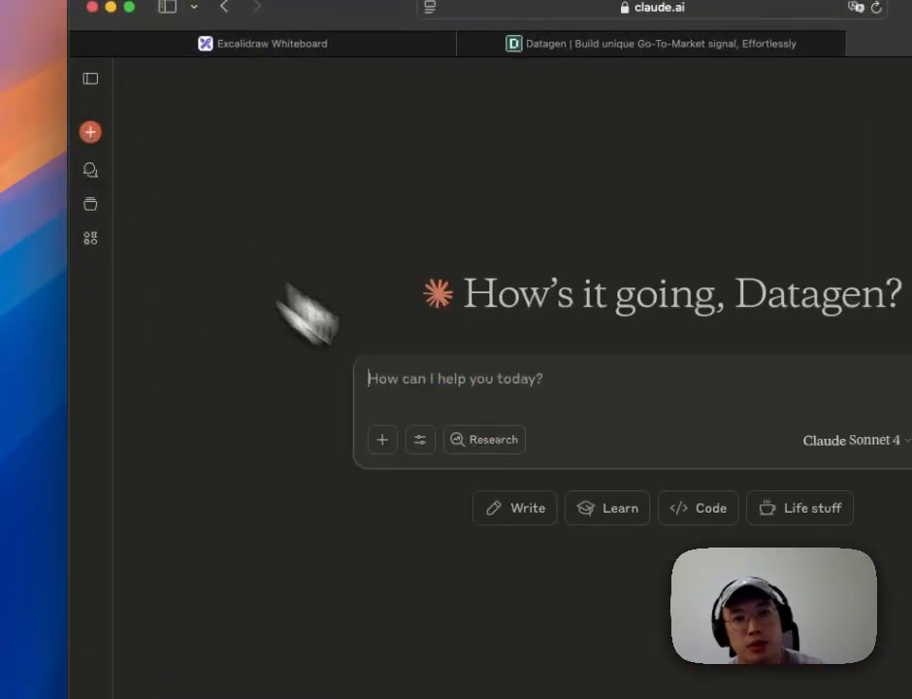
click(420, 439)
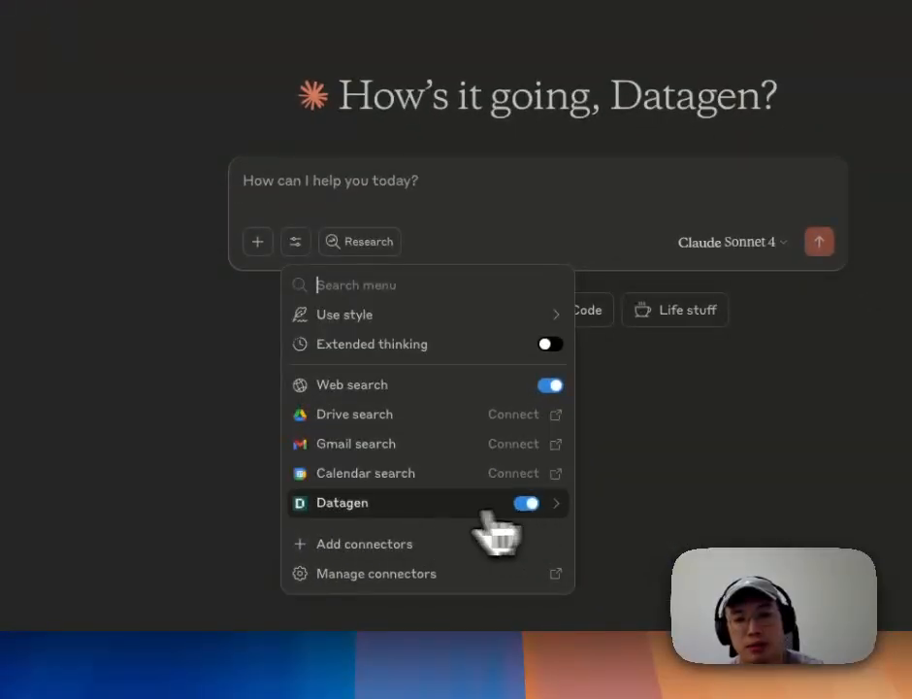
click(381, 512)
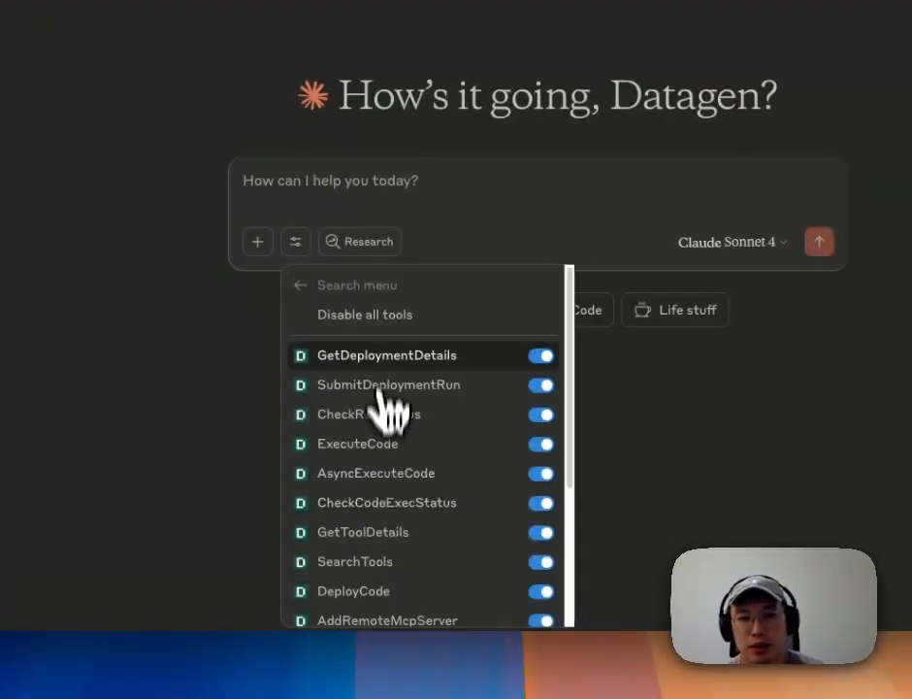
scroll(398, 403, down, 3)
scroll(397, 426, up, 3)
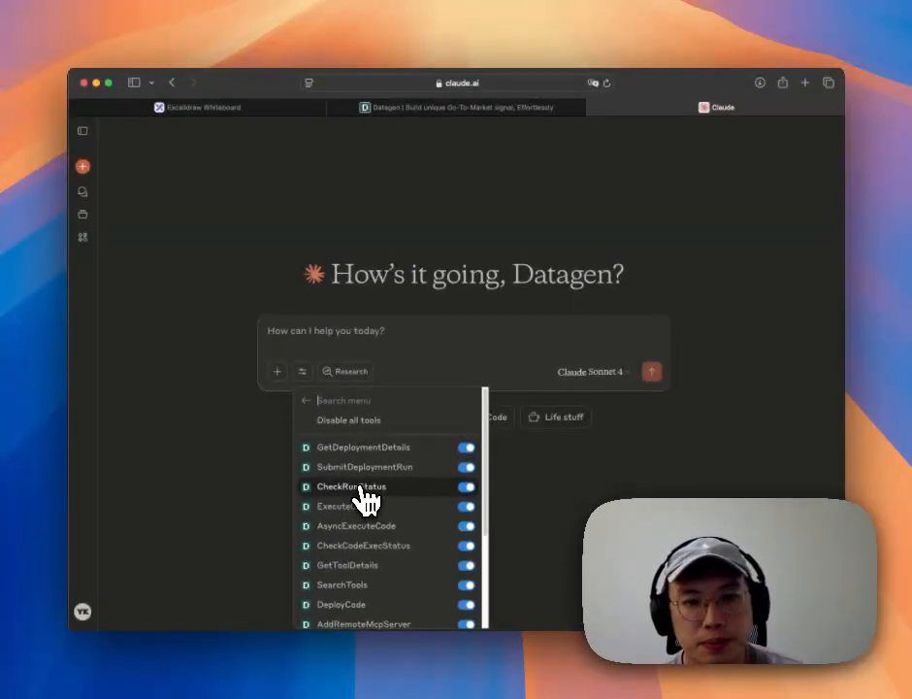
click(308, 400)
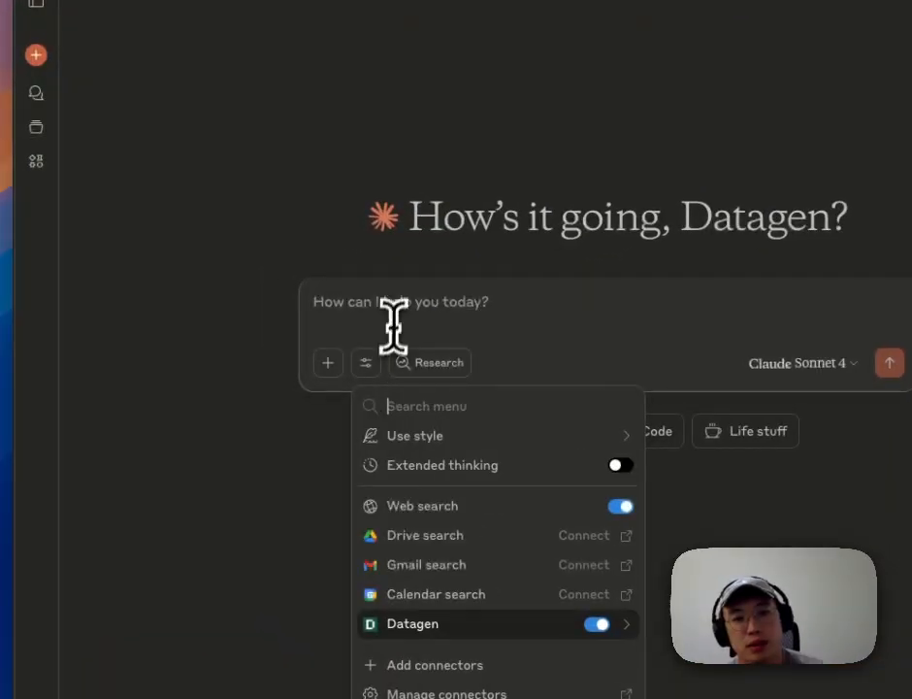
click(323, 338)
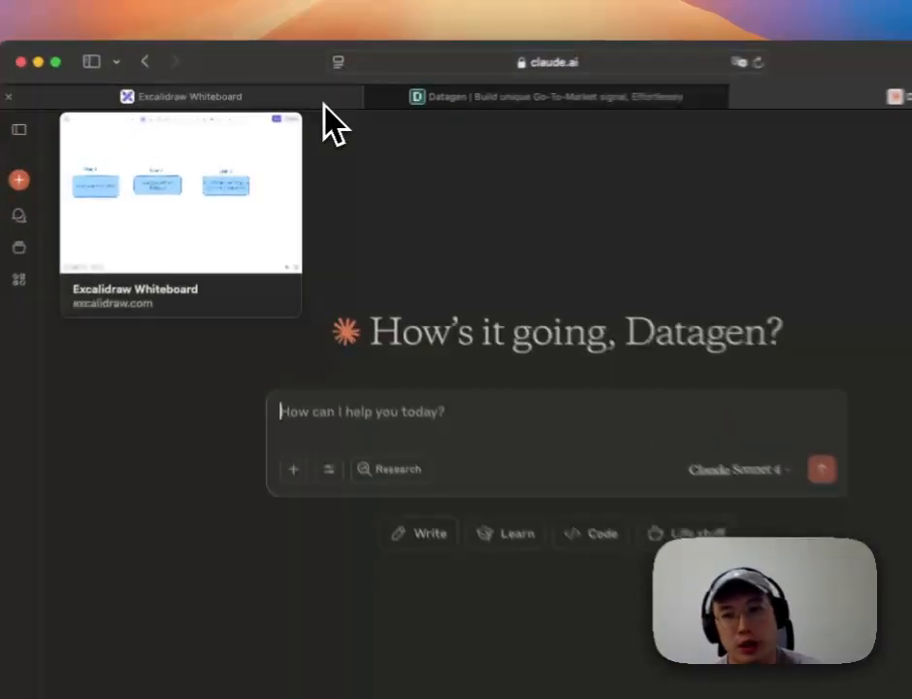
Step: On the whiteboard, draw a new rectangle below the Step 1 box
click(302, 109)
drag(250, 425, 322, 391)
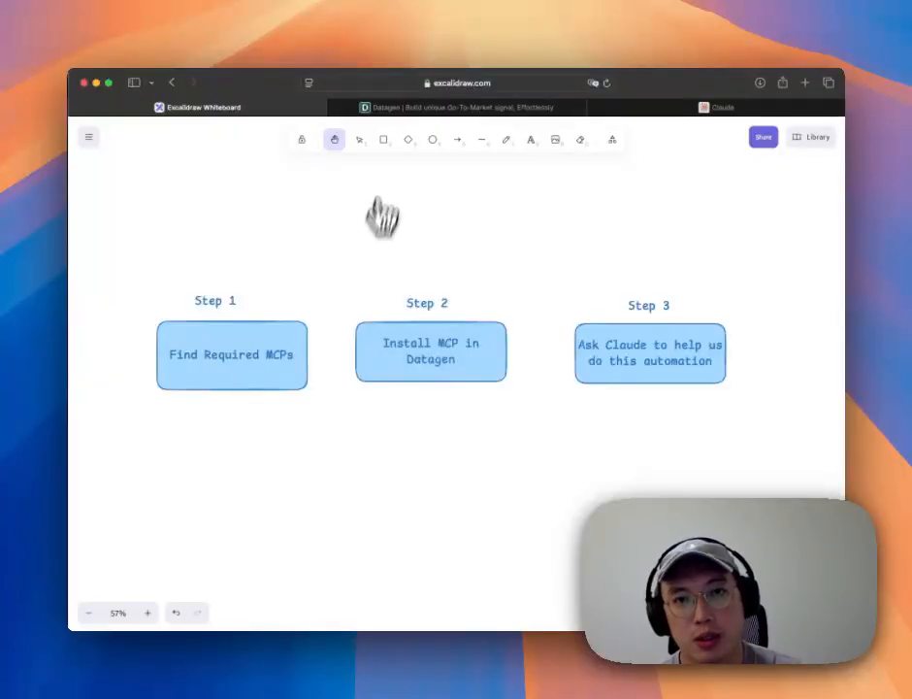
click(383, 139)
drag(219, 411, 289, 496)
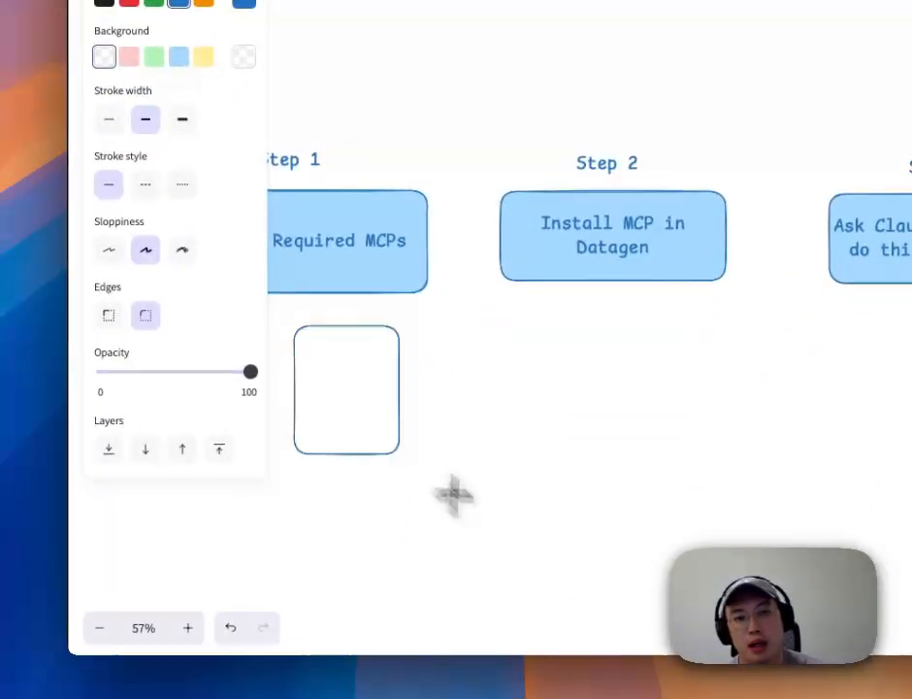
drag(453, 495, 453, 493)
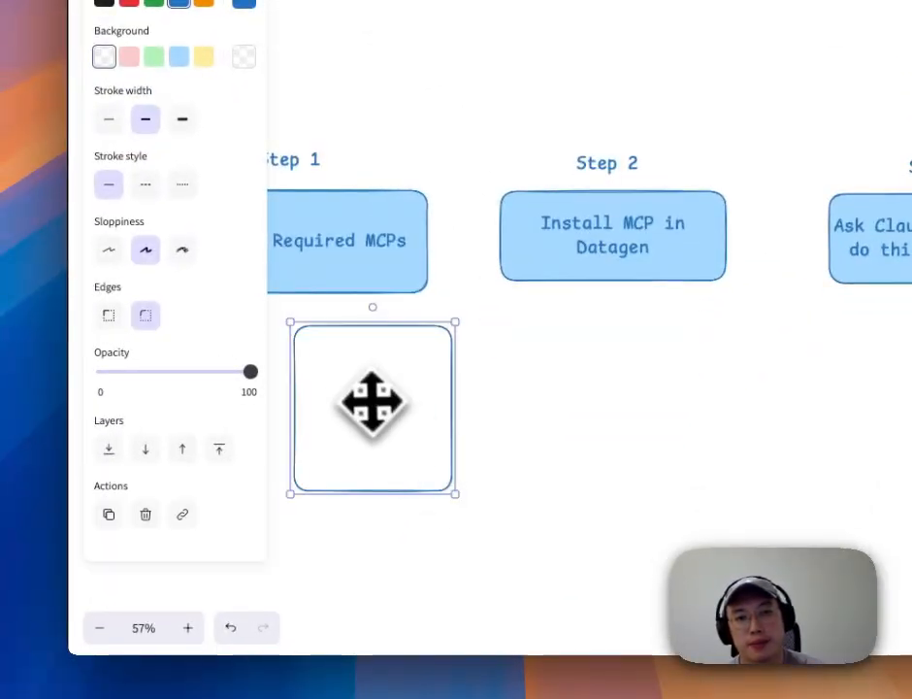
Step: Write Gmail MCP, Google Cal MCP and Dropbox MCP on three lines inside the box
double_click(369, 401)
text(Gmail MCP)
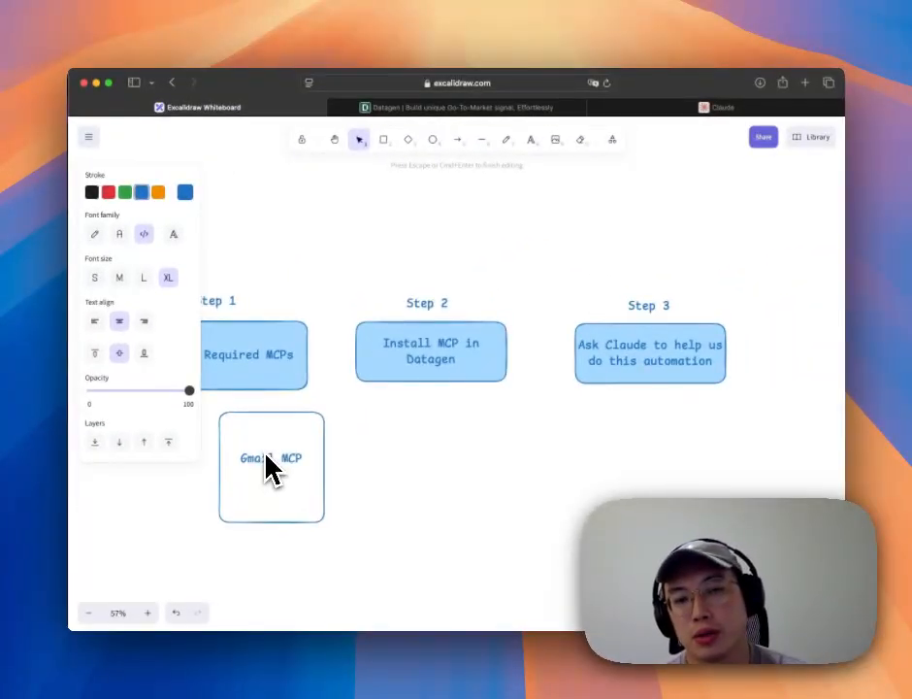
key(Return)
text(Google C)
key(BackSpace)
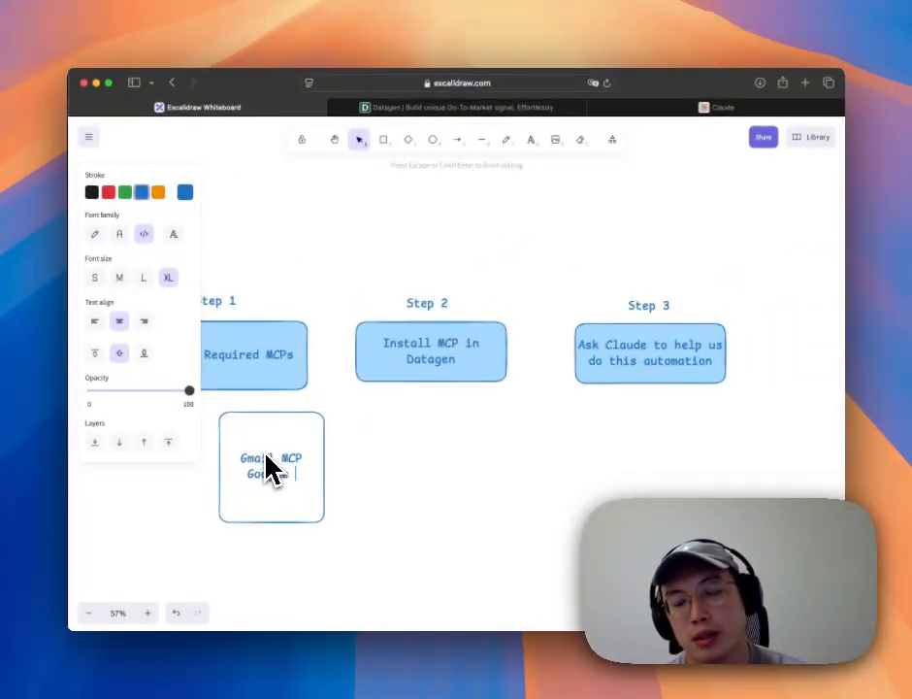
key(BackSpace)
text(al)
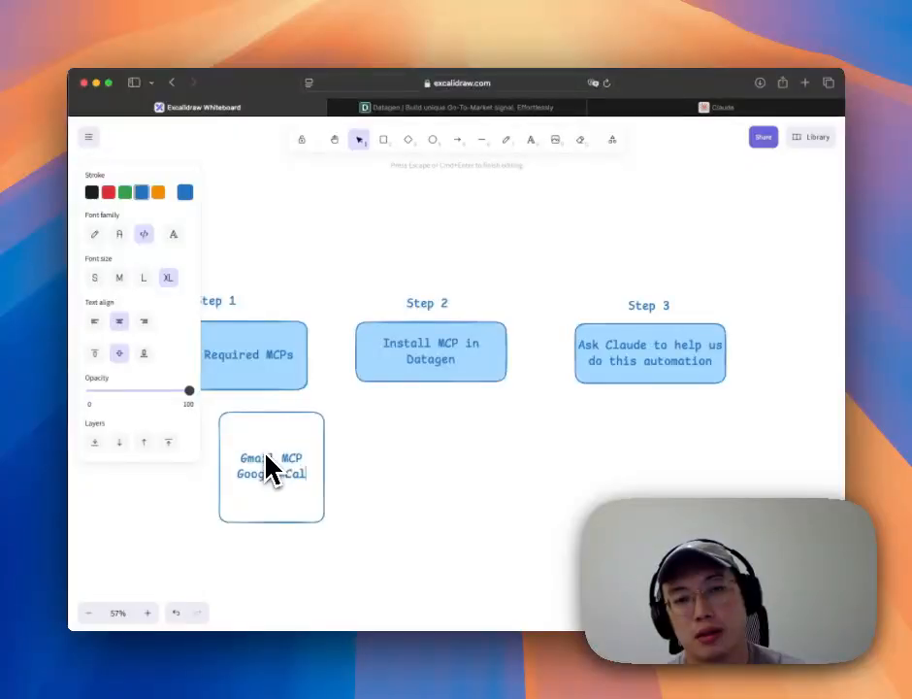
text( MCP)
key(Return)
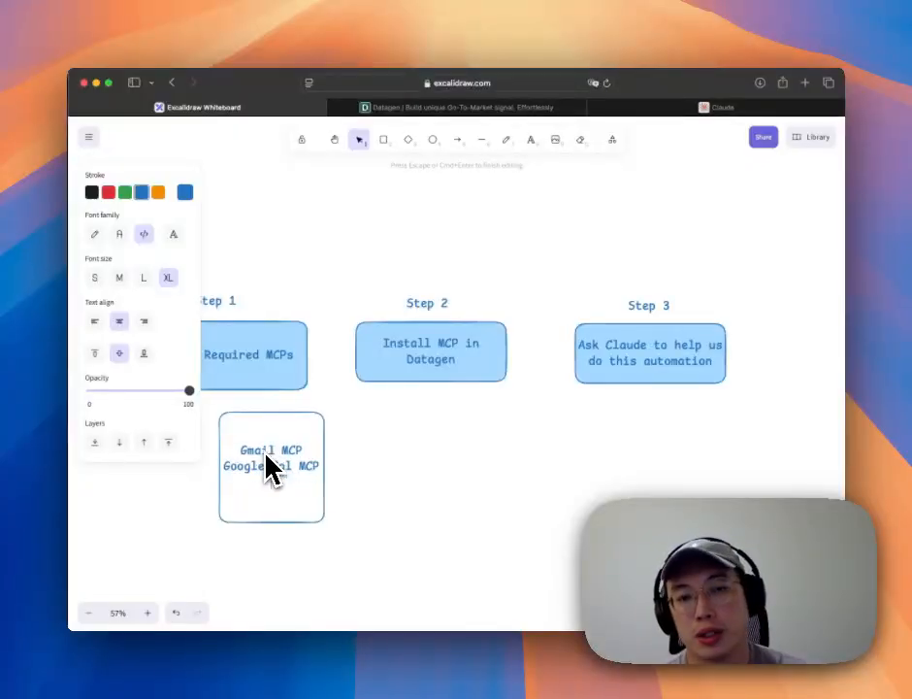
text(Datag)
text(ox )
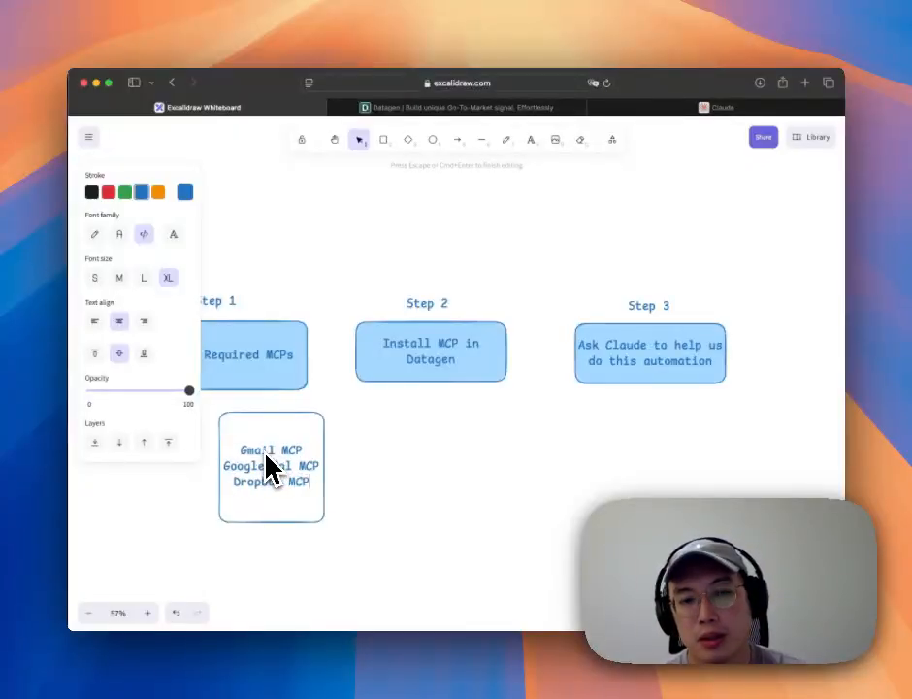
text(MCP)
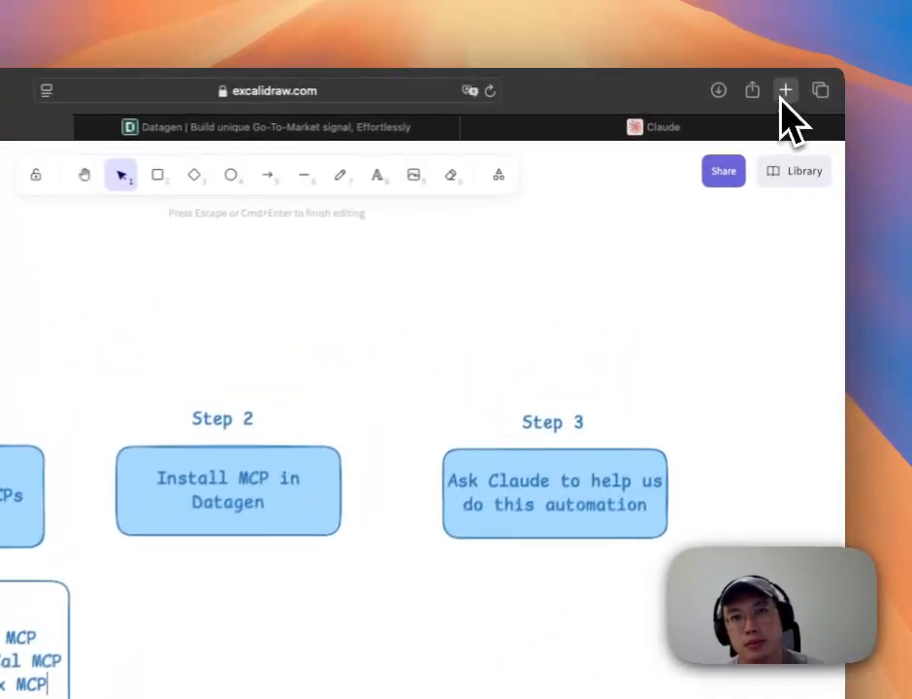
Step: Open klavis.ai in a new browser tab and scroll through its homepage
click(804, 84)
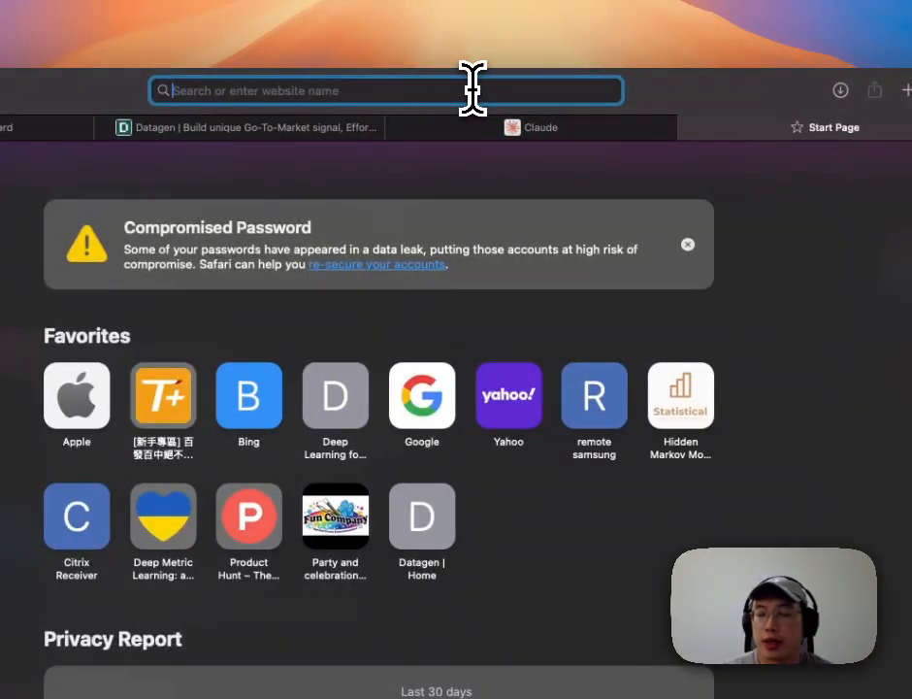
text(klavis.ai)
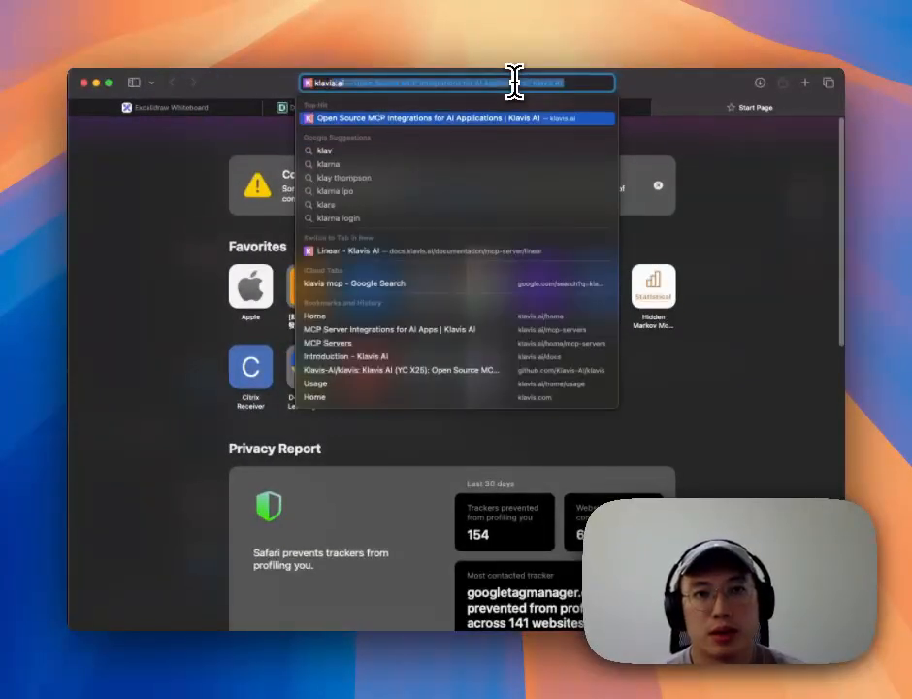
key(Return)
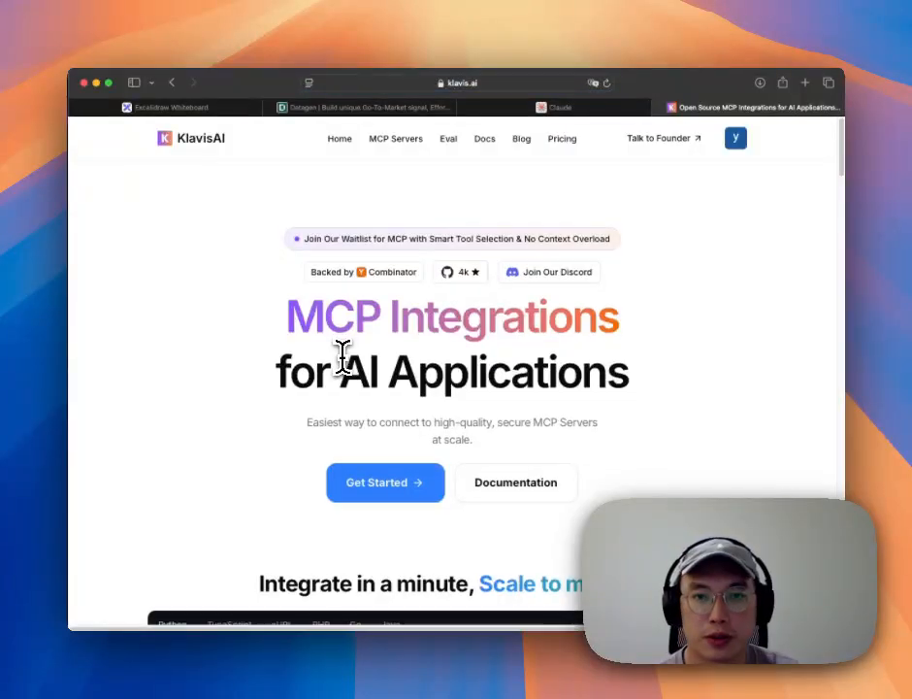
scroll(341, 356, down, 5)
scroll(341, 354, down, 10)
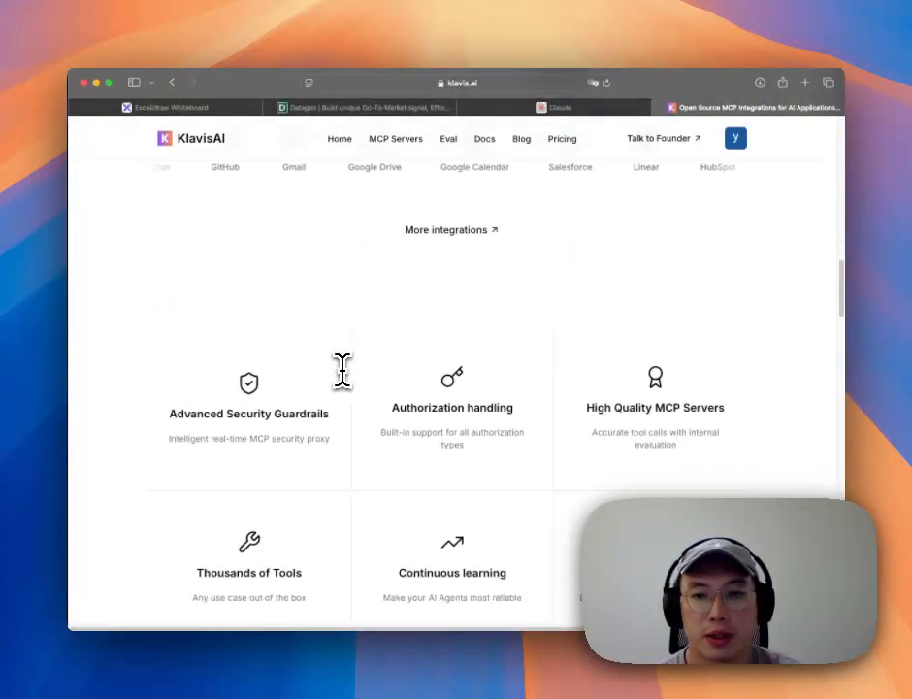
scroll(342, 368, up, 8)
scroll(344, 372, up, 8)
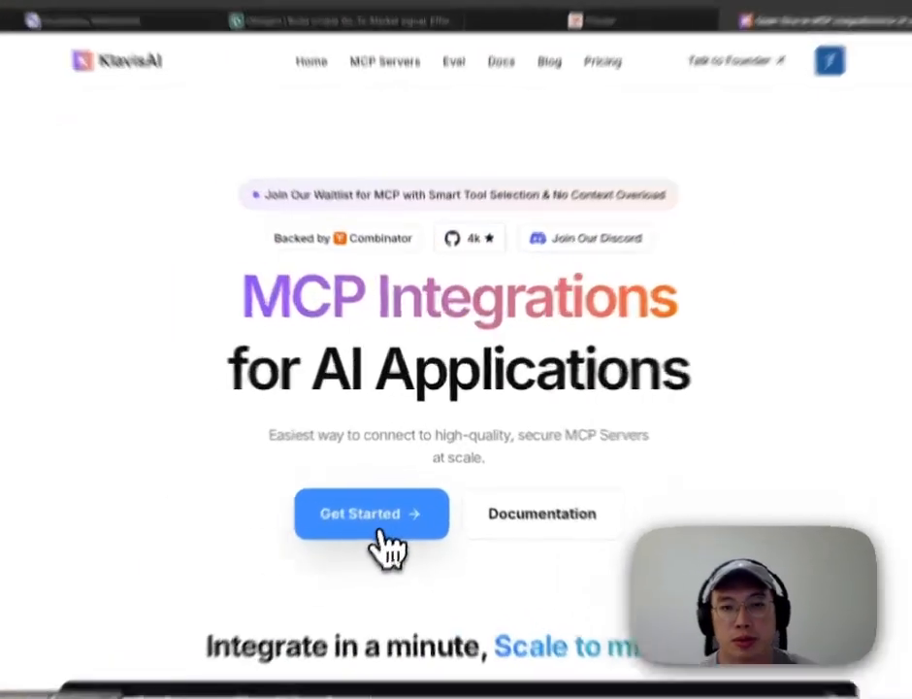
Step: Reach the Klavis Create MCP Servers catalogue, then open another blank browser tab
click(396, 504)
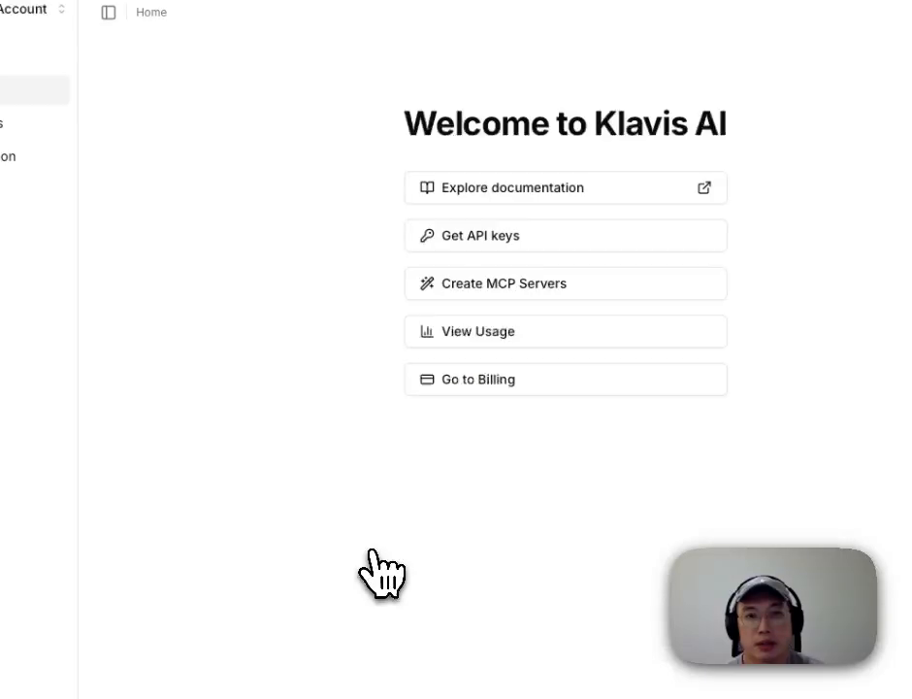
click(464, 289)
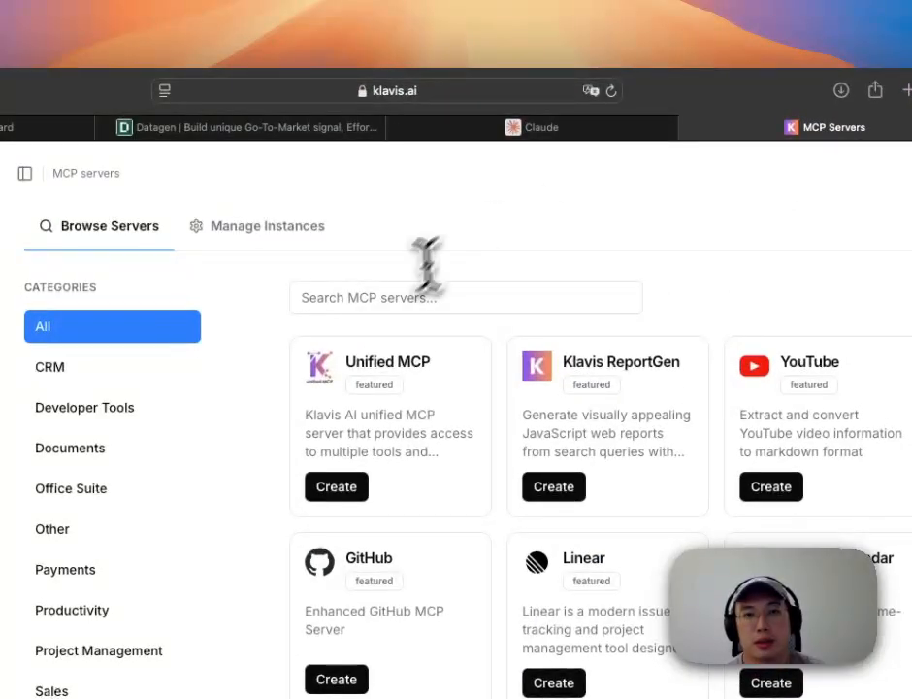
click(393, 295)
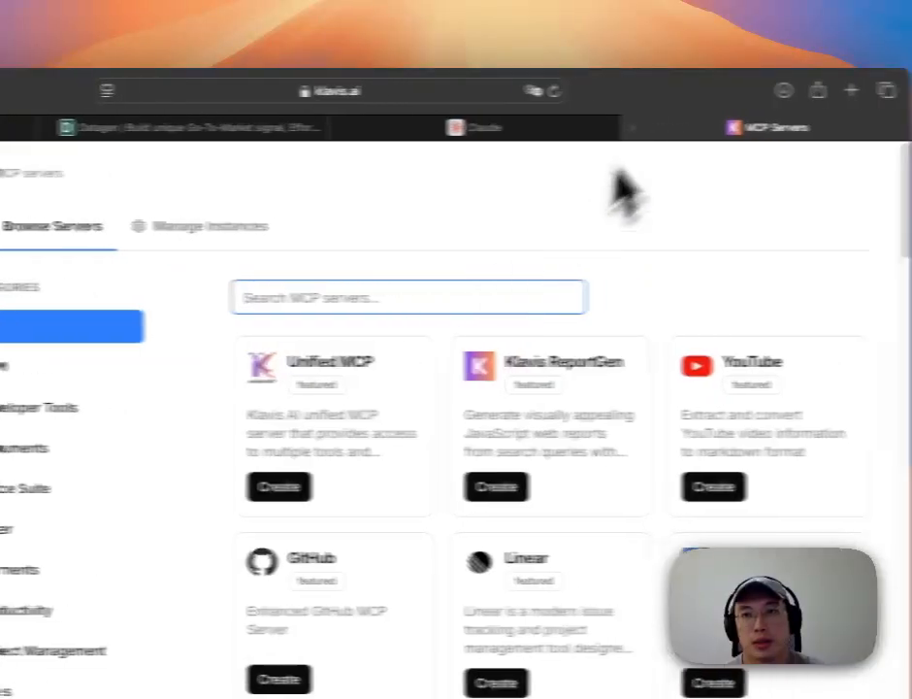
click(907, 90)
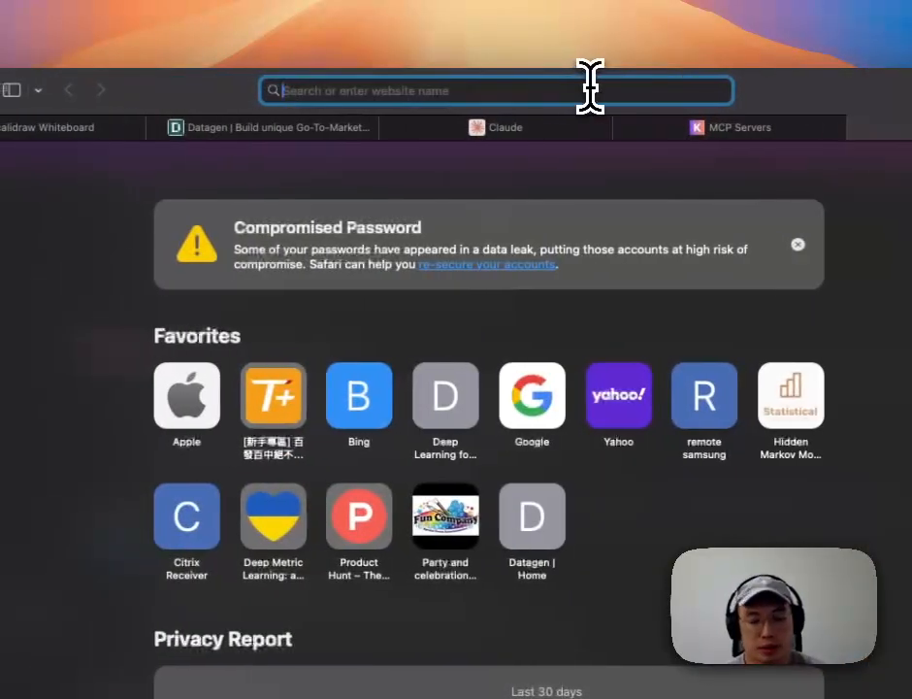
Step: Search 'composio mcp', open mcp.composio.dev, then return to the Klavis MCP Servers tab
text(composio mcp)
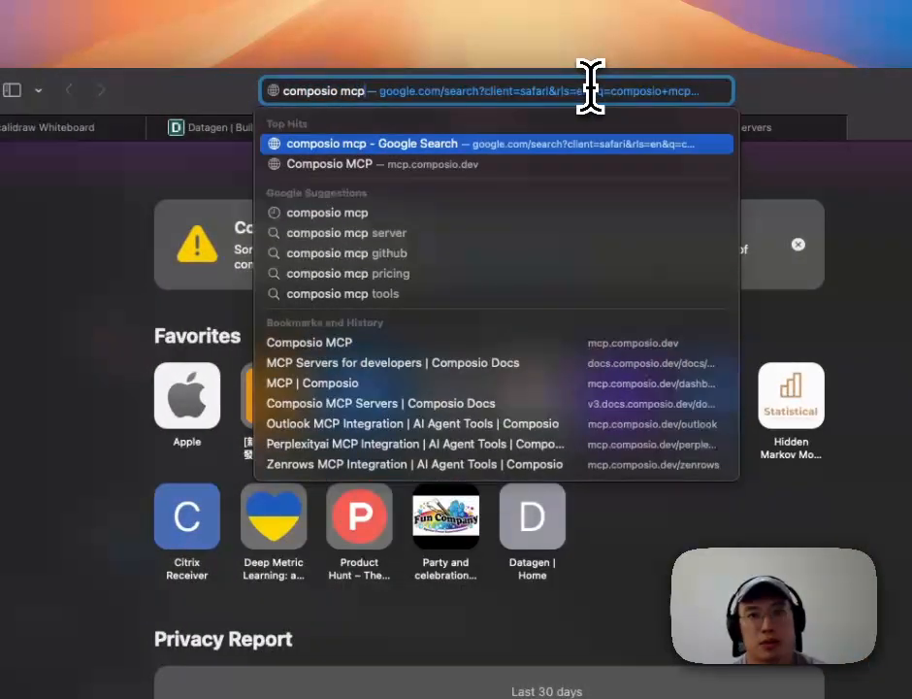
key(Return)
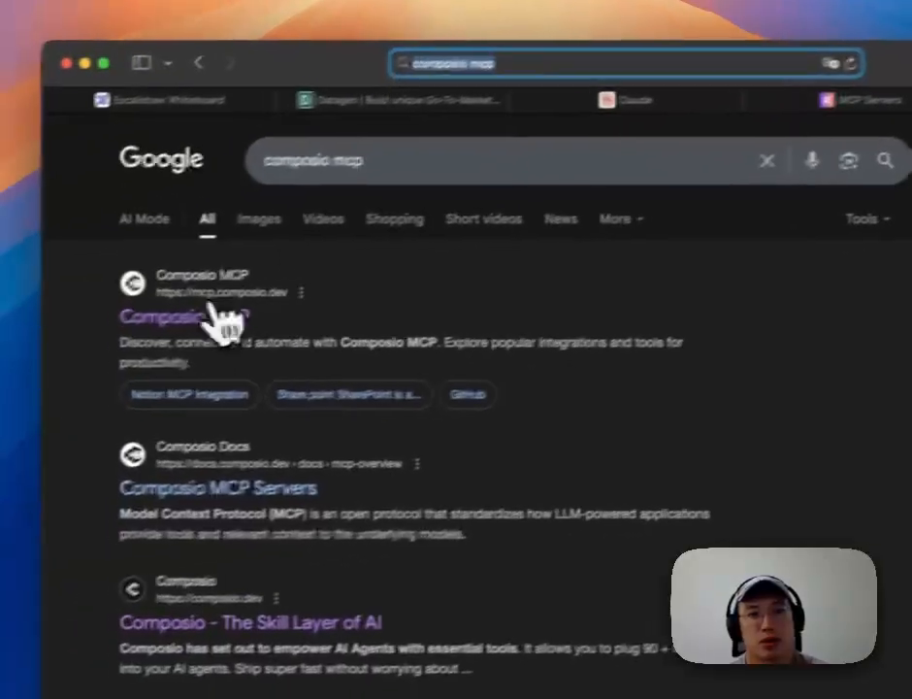
click(56, 344)
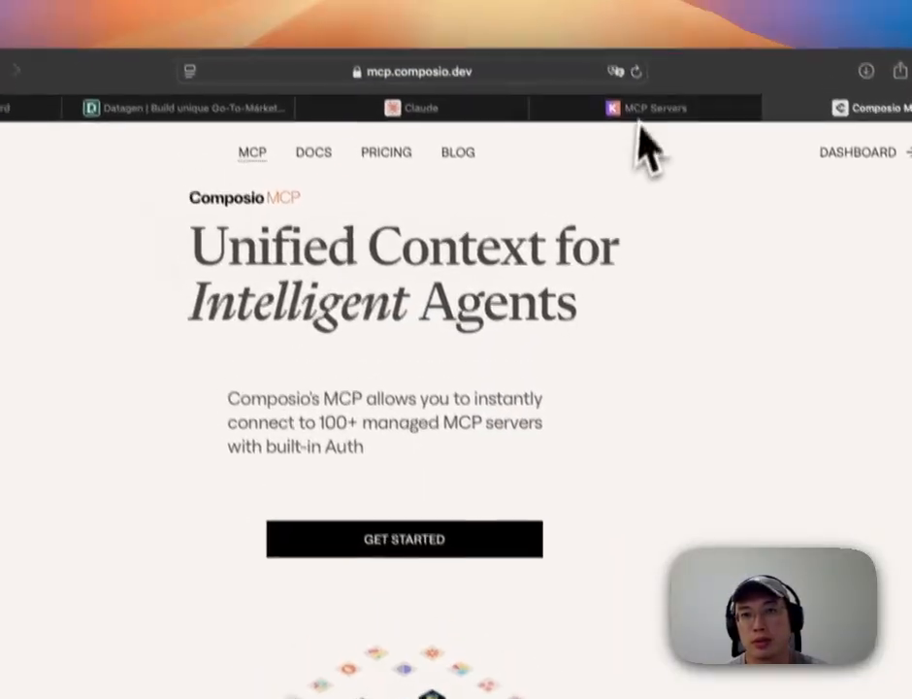
click(652, 116)
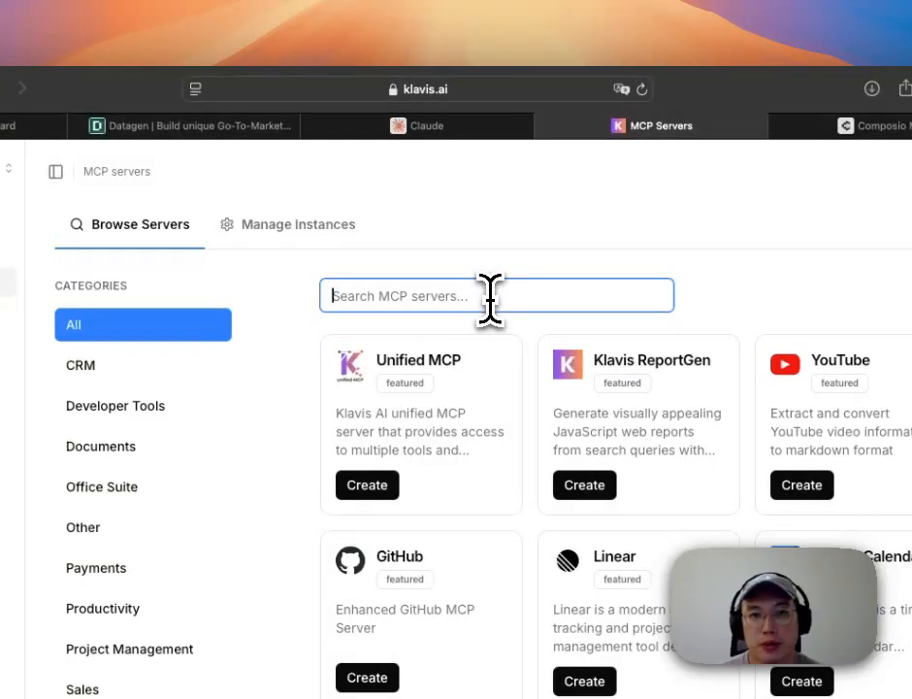
Step: Create a Gmail MCP instance in Klavis, authorise it with Google, and copy its server URL
text(gmail)
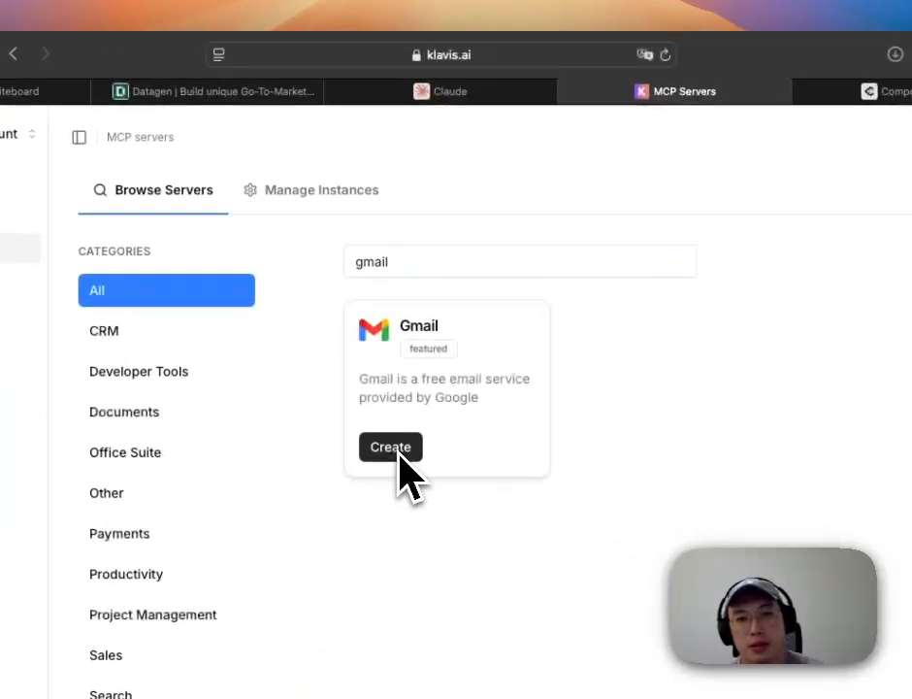
click(398, 452)
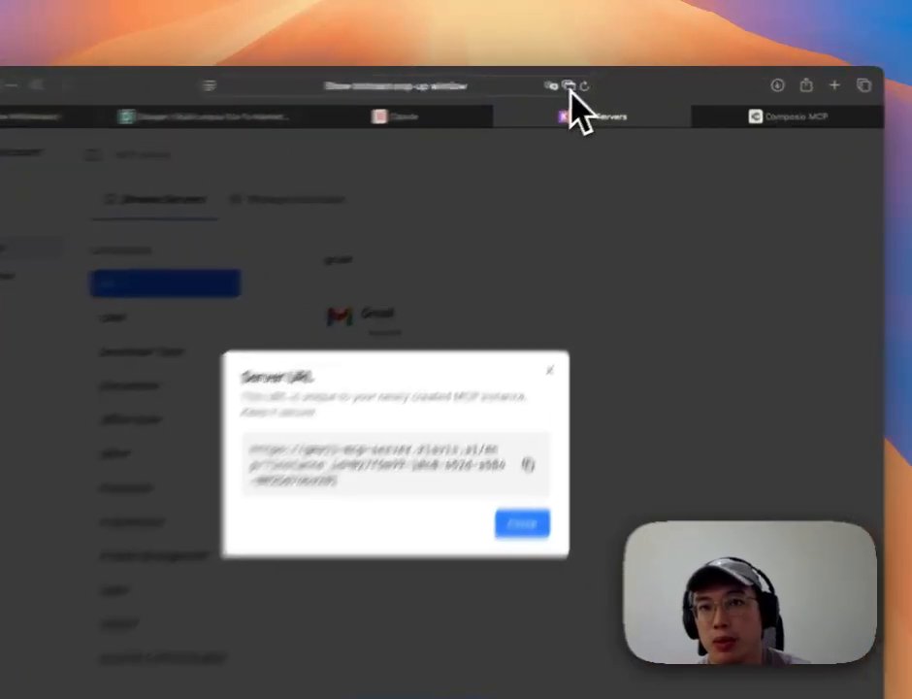
click(594, 84)
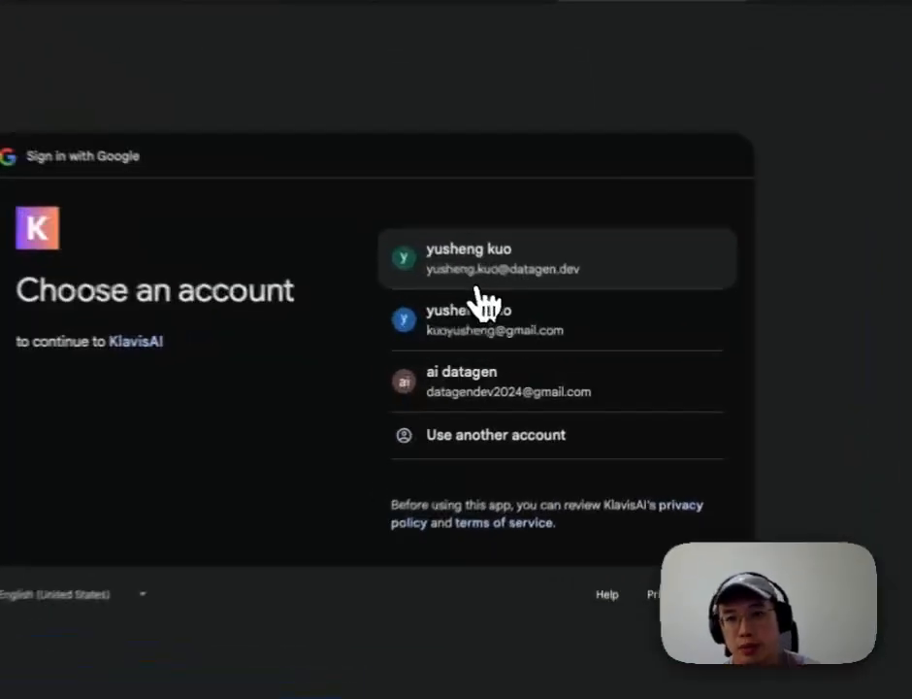
click(533, 317)
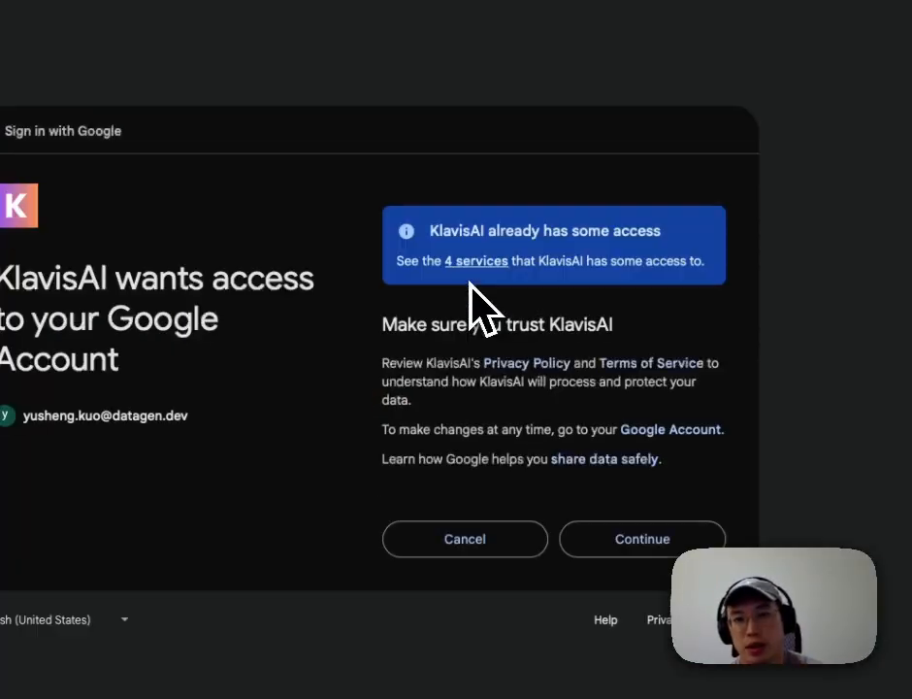
click(638, 539)
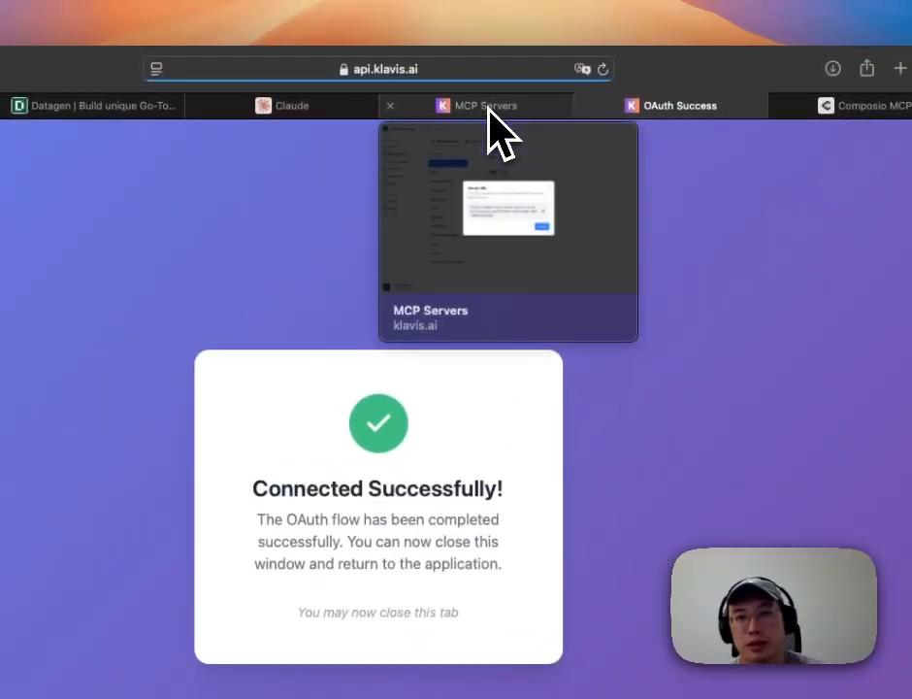
click(485, 85)
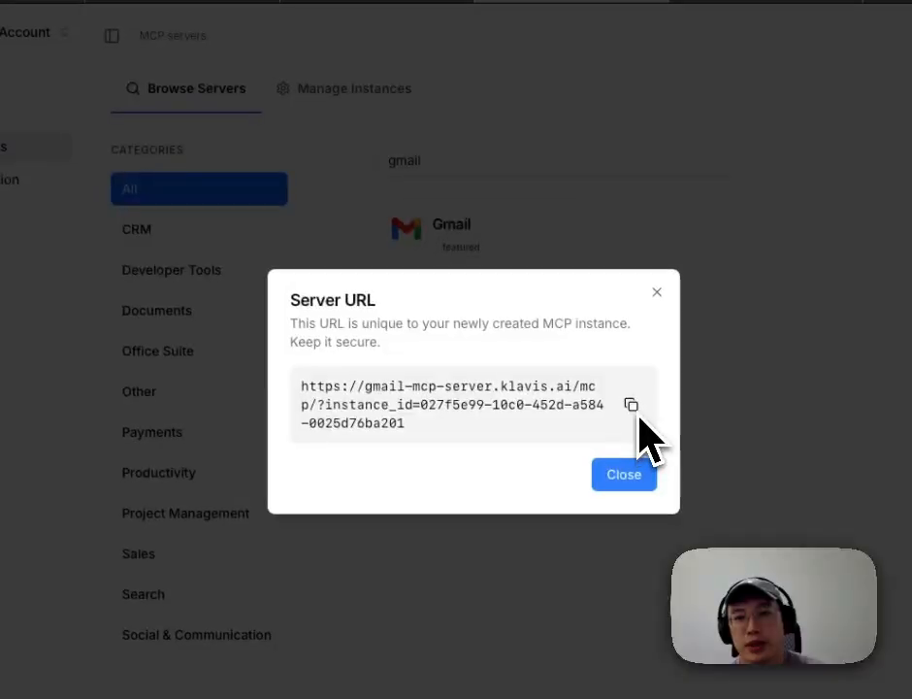
click(546, 505)
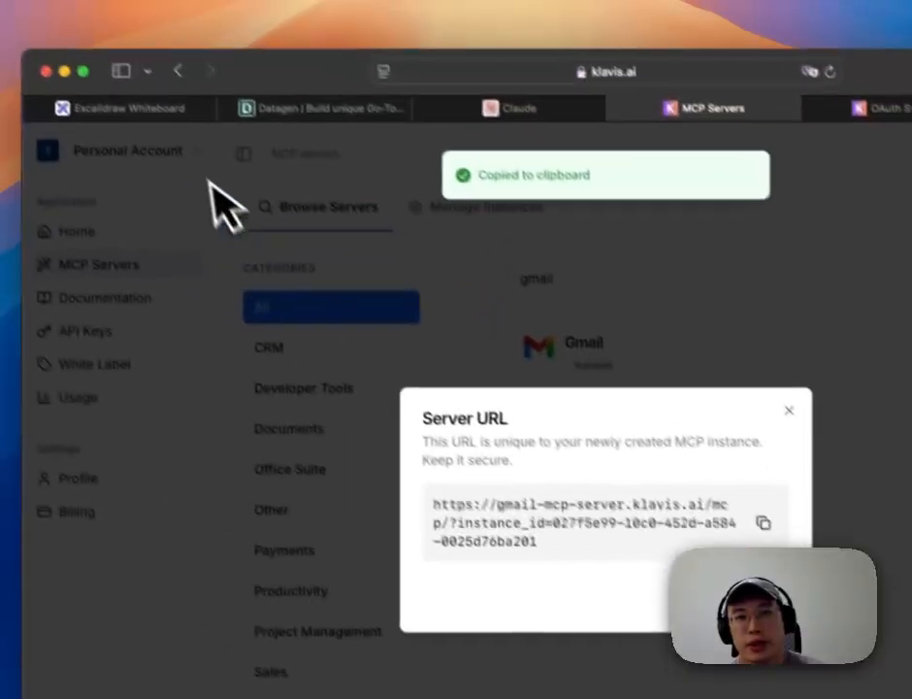
Step: In a new Claude chat, ask to add the Gmail MCP server to Datagen with its pasted URL
click(540, 120)
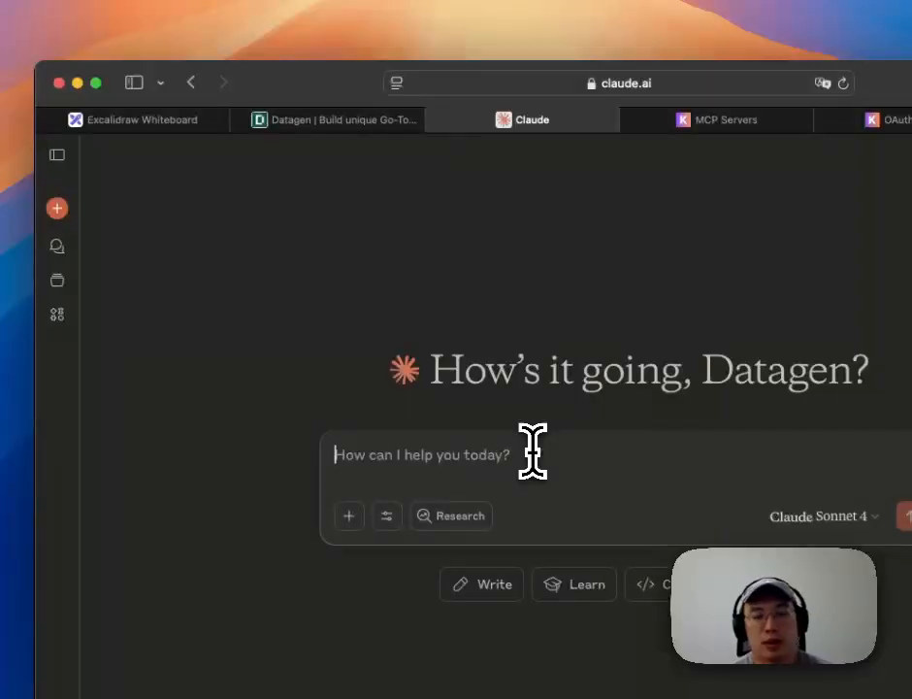
text(hey)
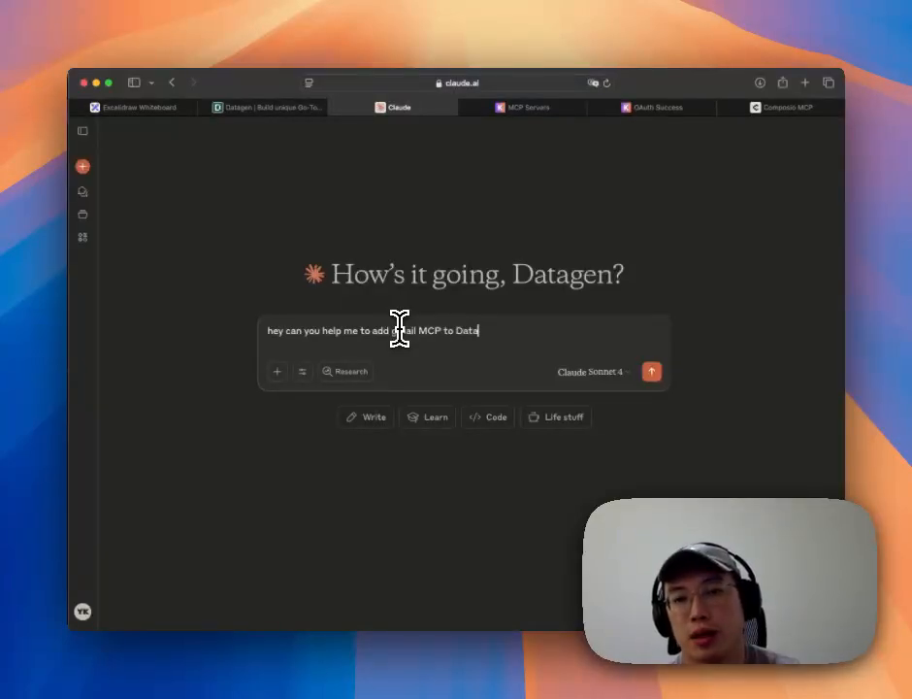
key(super+v)
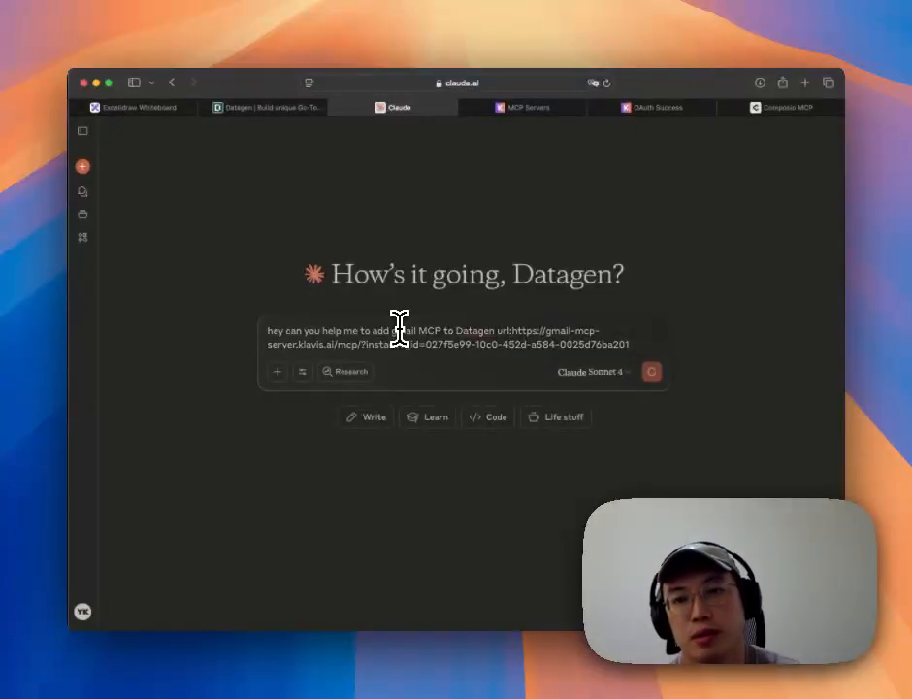
key(Return)
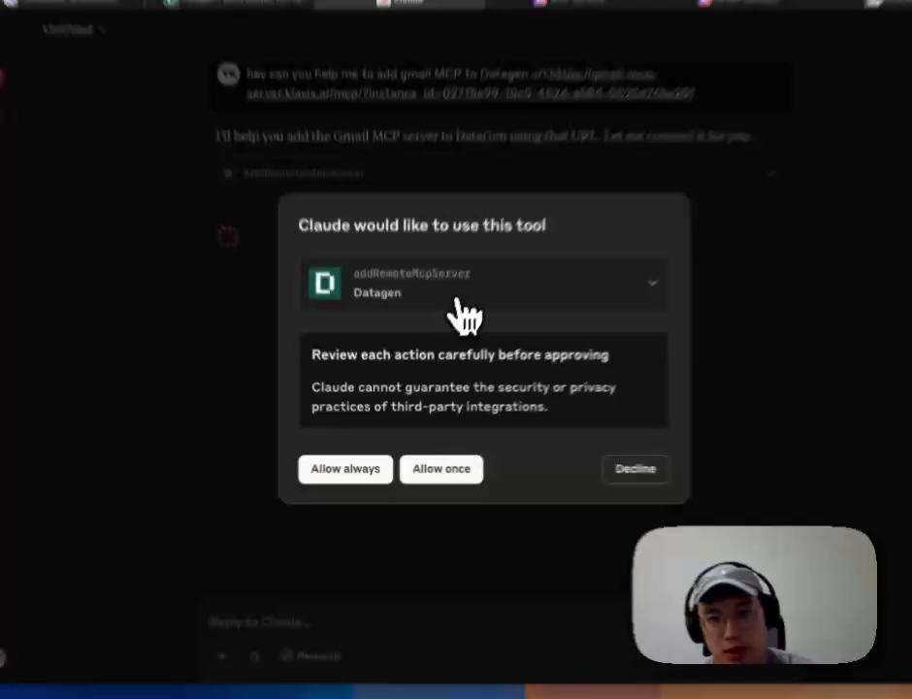
Step: Check the Gmail server name and URL in the addRemoteMcpServer request, then allow it once
click(469, 334)
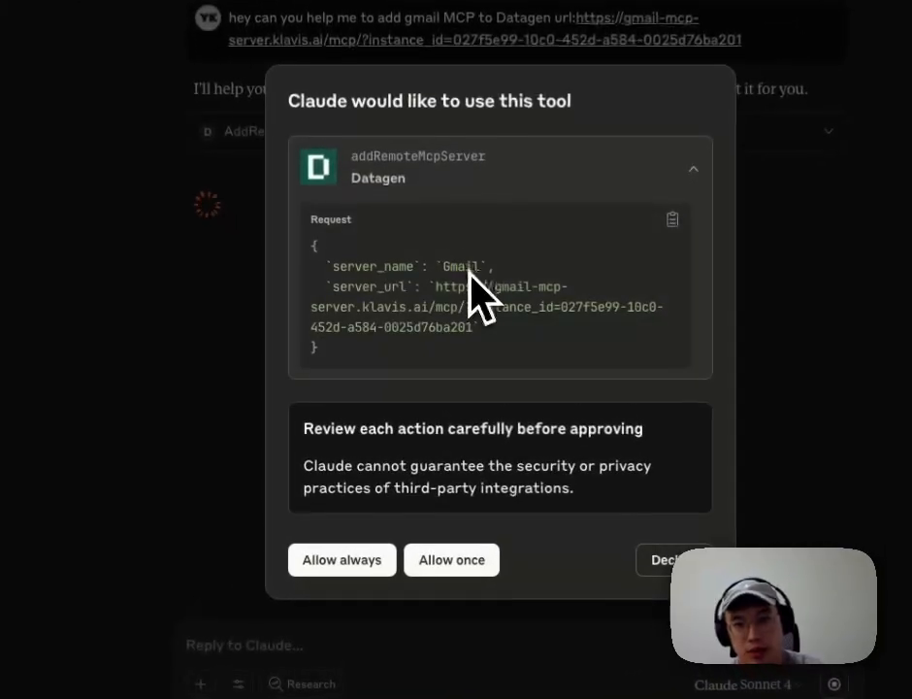
drag(415, 389, 441, 388)
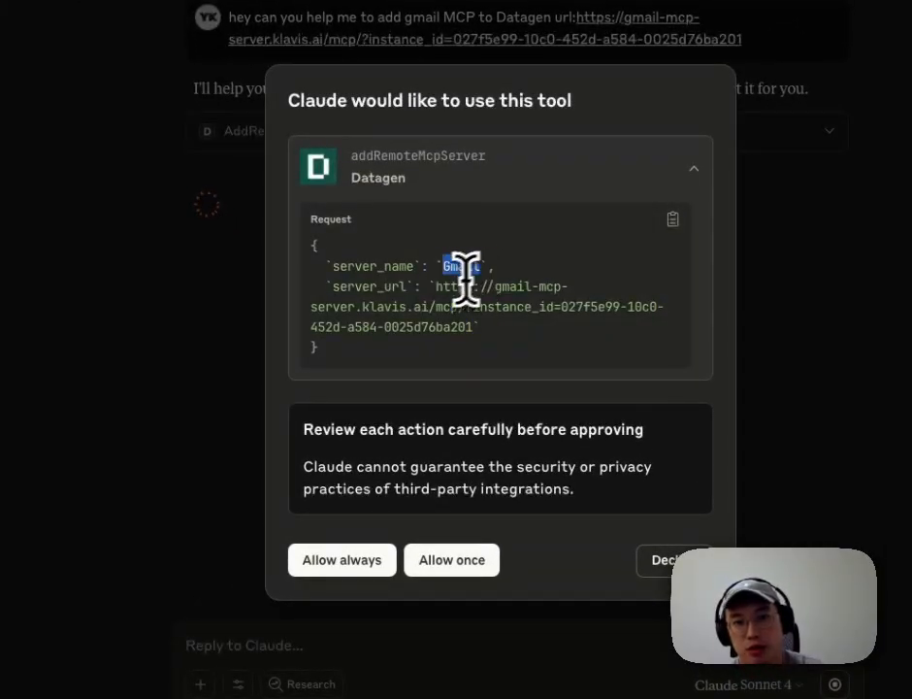
drag(439, 287, 475, 330)
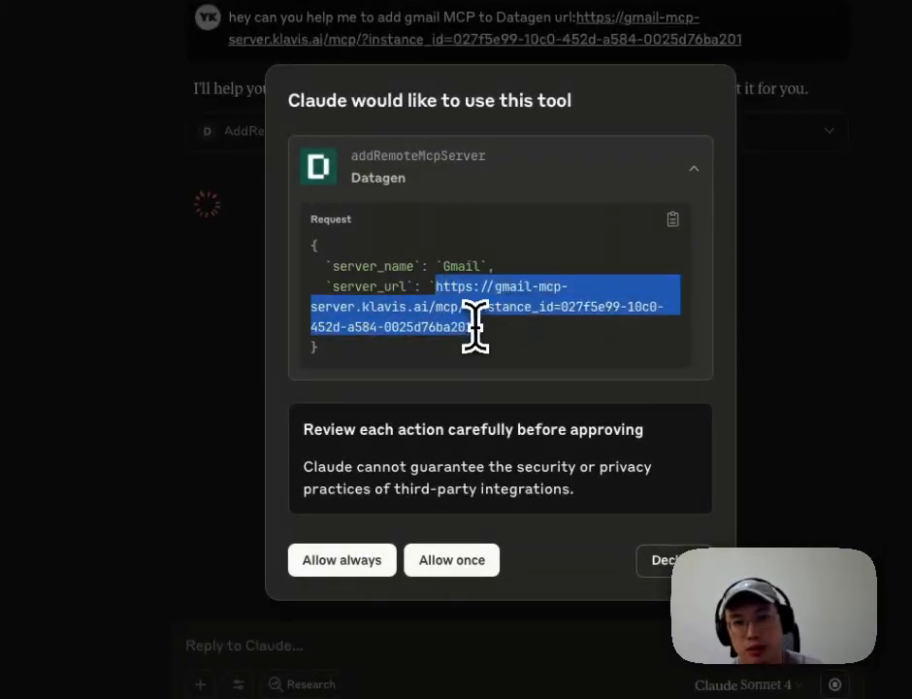
click(449, 573)
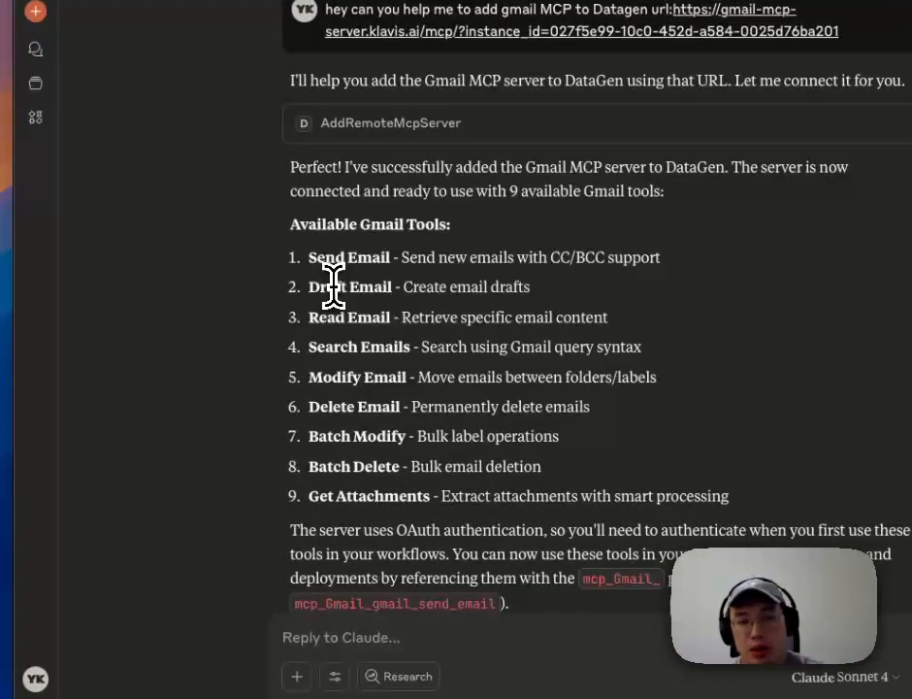
double_click(334, 288)
double_click(334, 317)
double_click(336, 347)
double_click(334, 379)
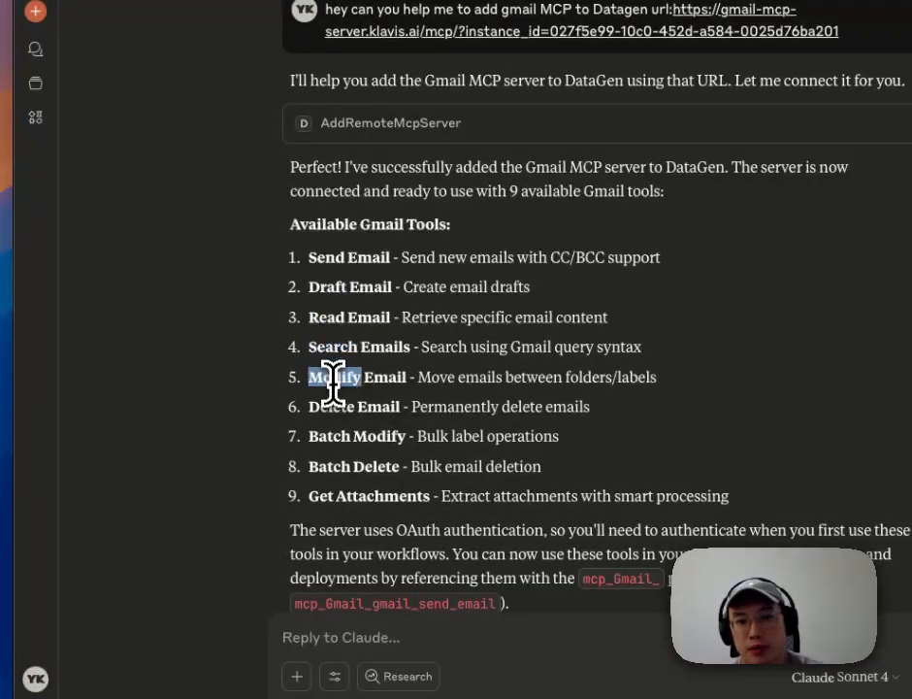
double_click(332, 406)
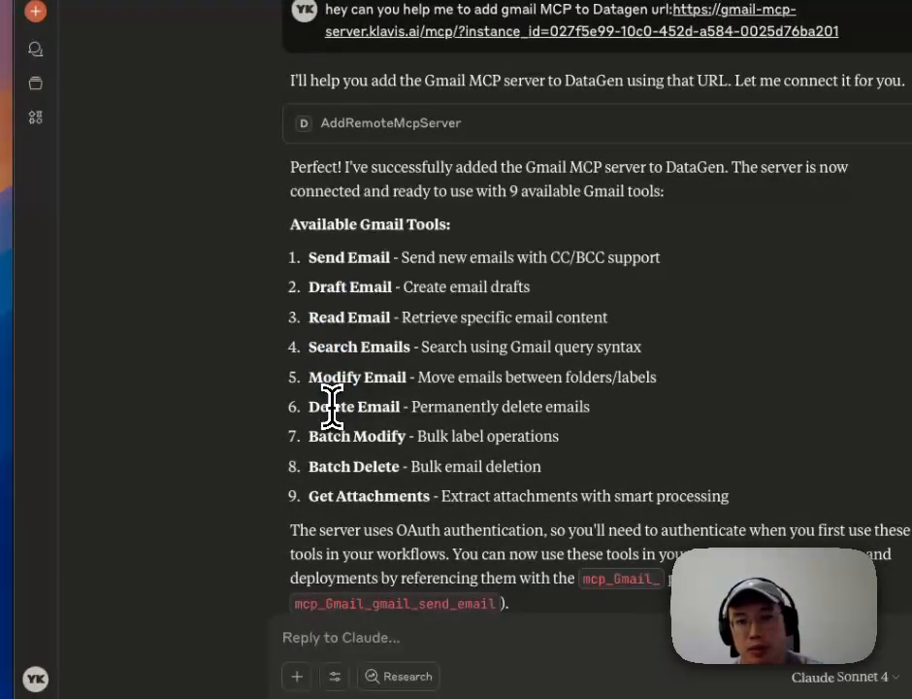
double_click(331, 467)
click(333, 495)
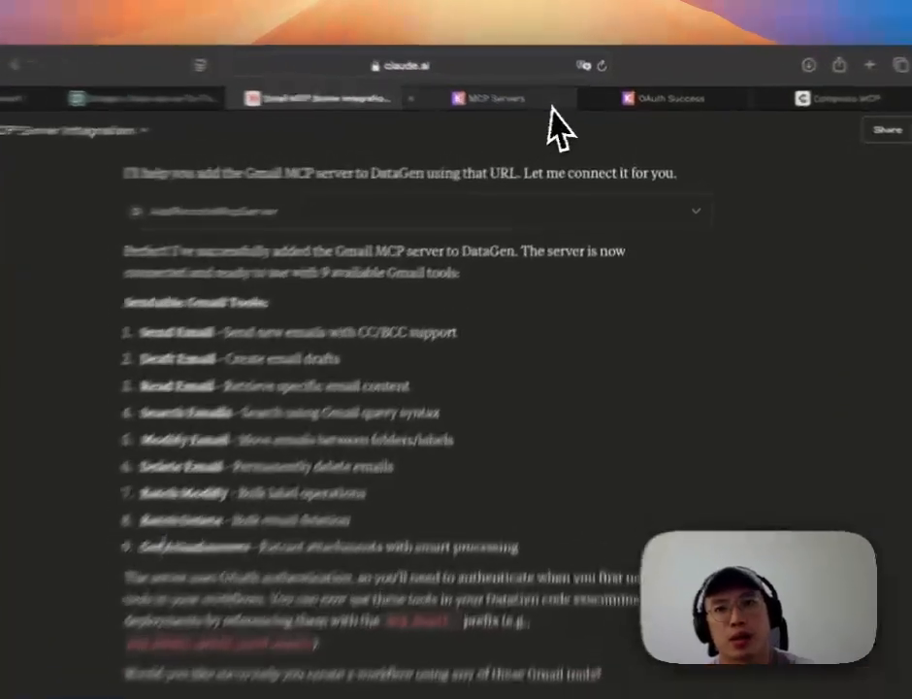
Step: Search Klavis MCP servers for Google Calendar and create a Google Calendar server instance
click(570, 109)
click(643, 334)
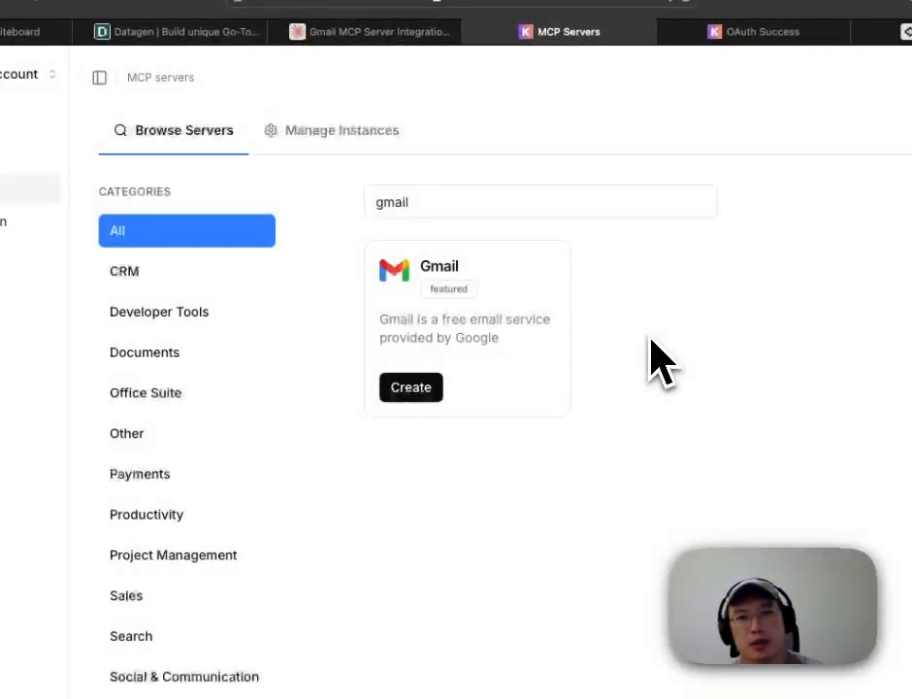
double_click(414, 202)
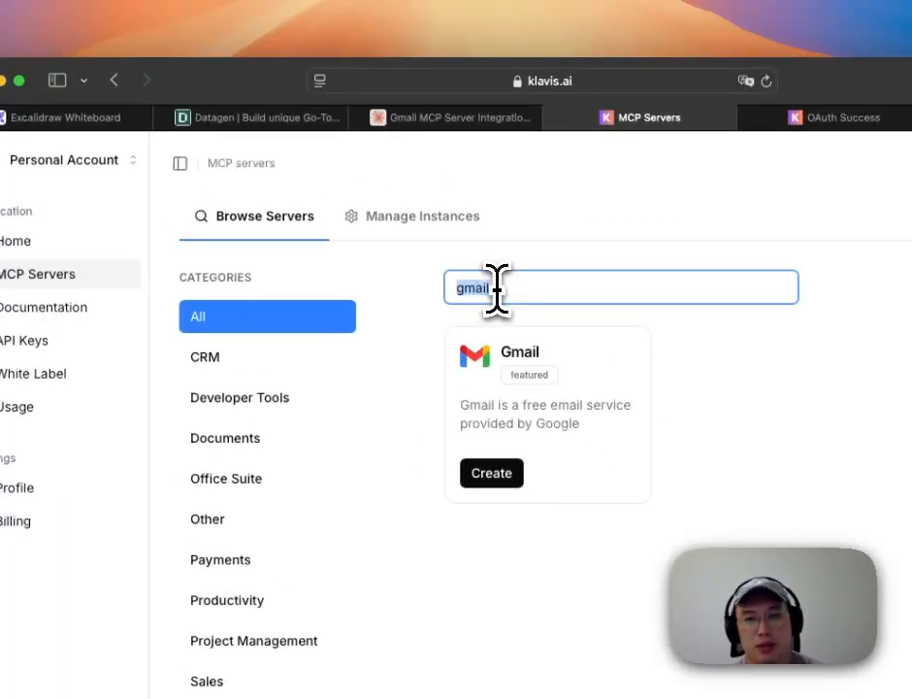
text(Google ca)
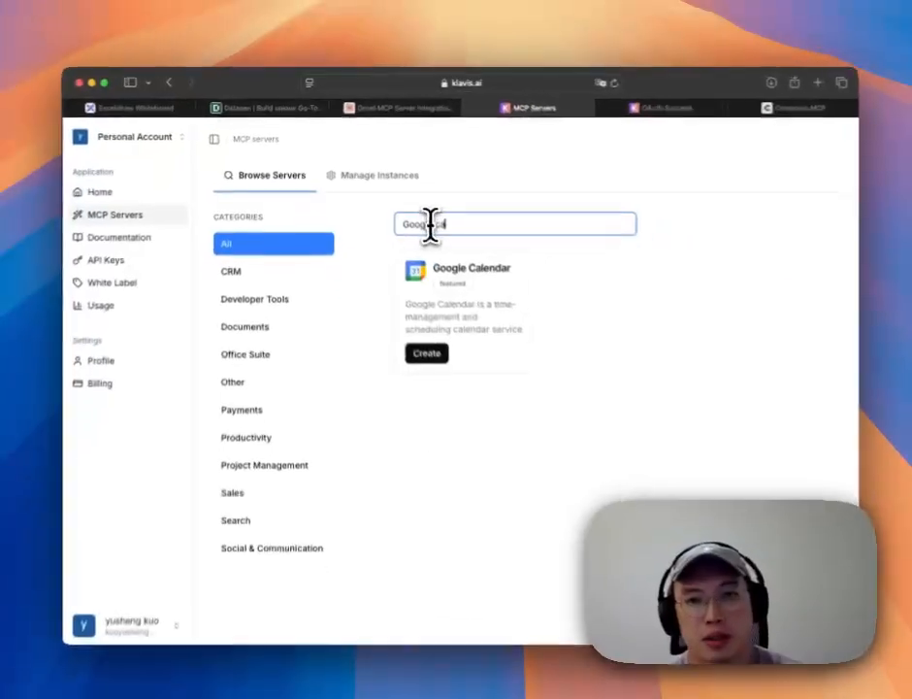
text(len)
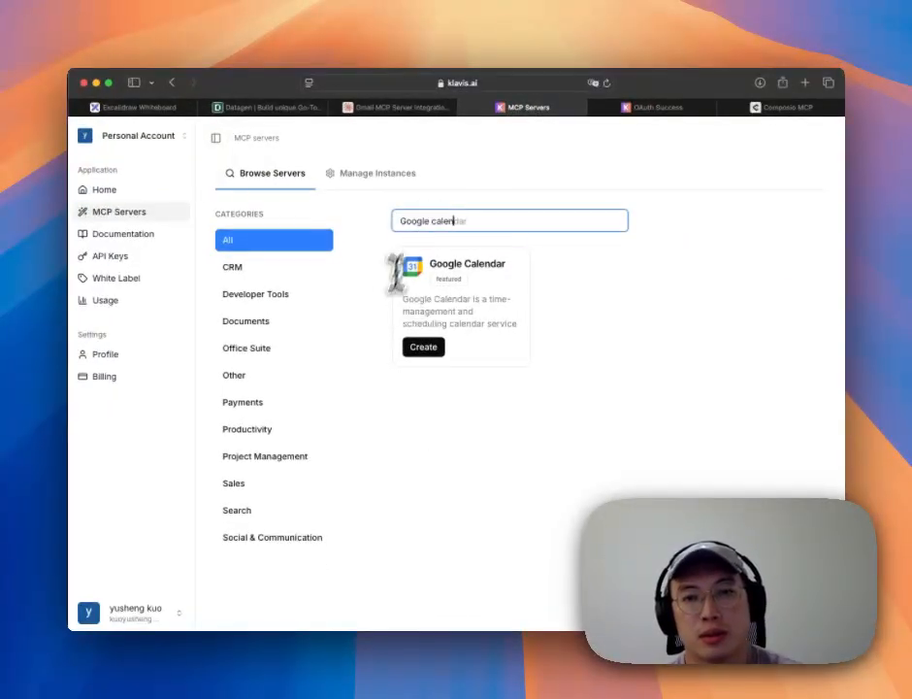
click(422, 349)
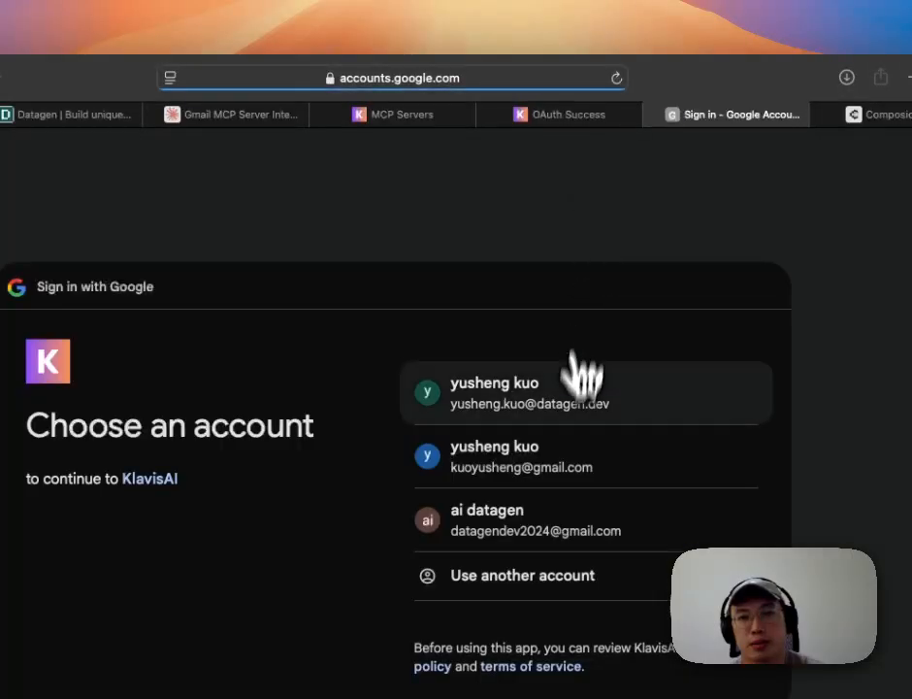
Step: Authorize the Google account and copy the new Google Calendar server URL
click(567, 417)
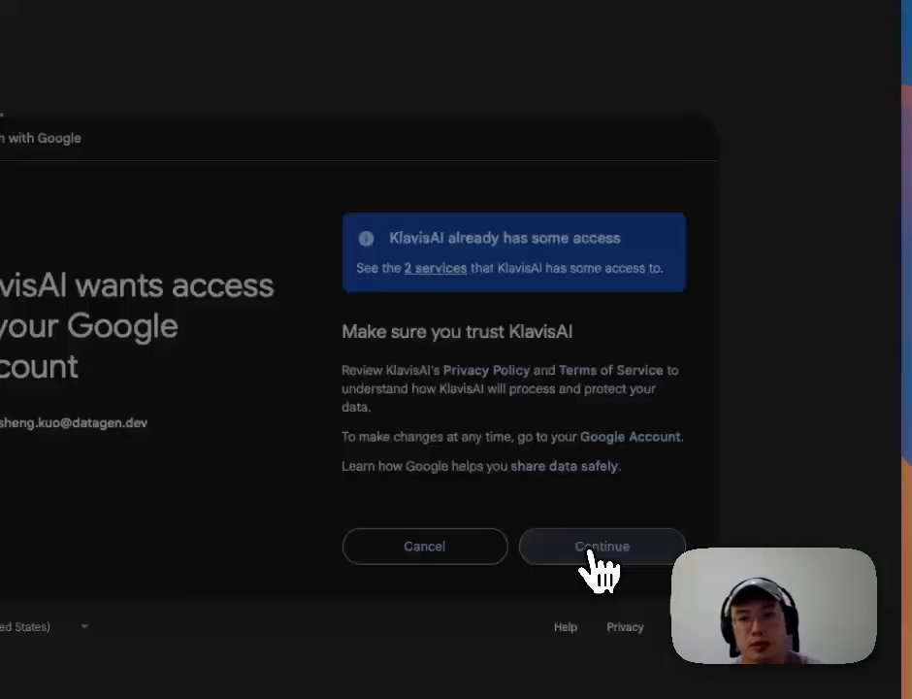
click(592, 551)
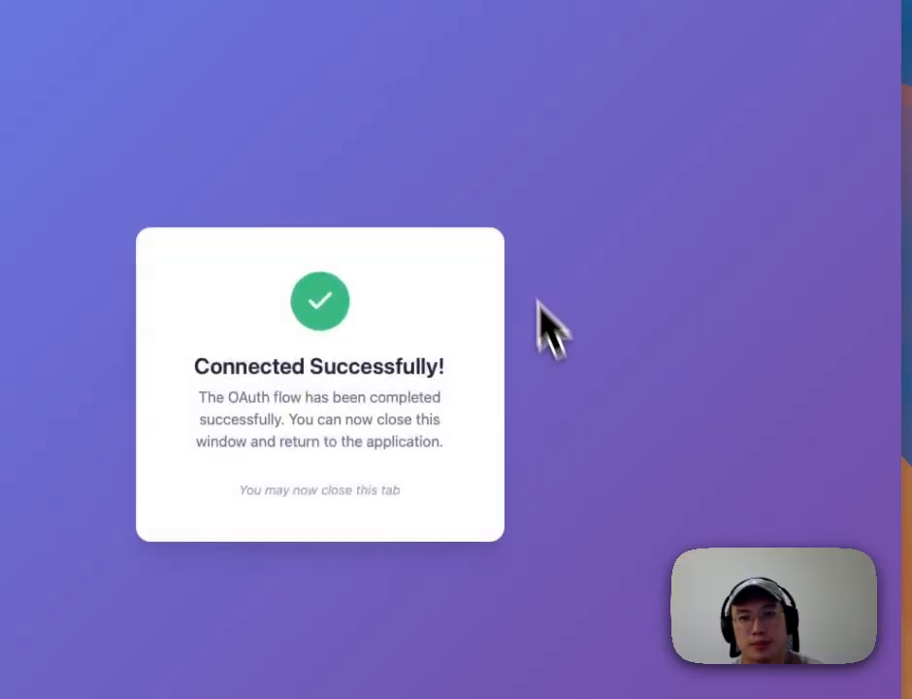
click(424, 104)
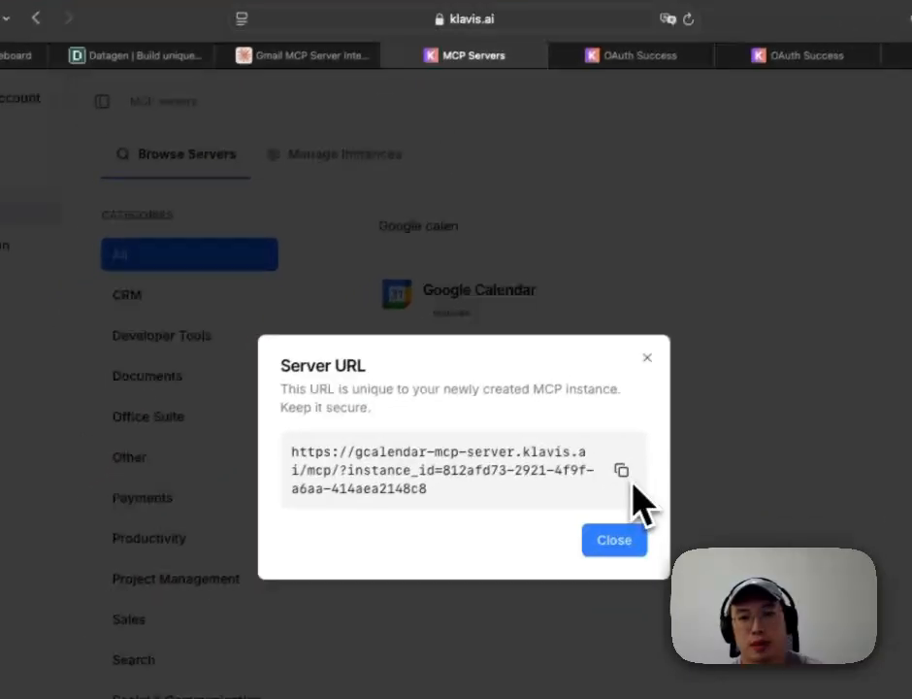
click(555, 517)
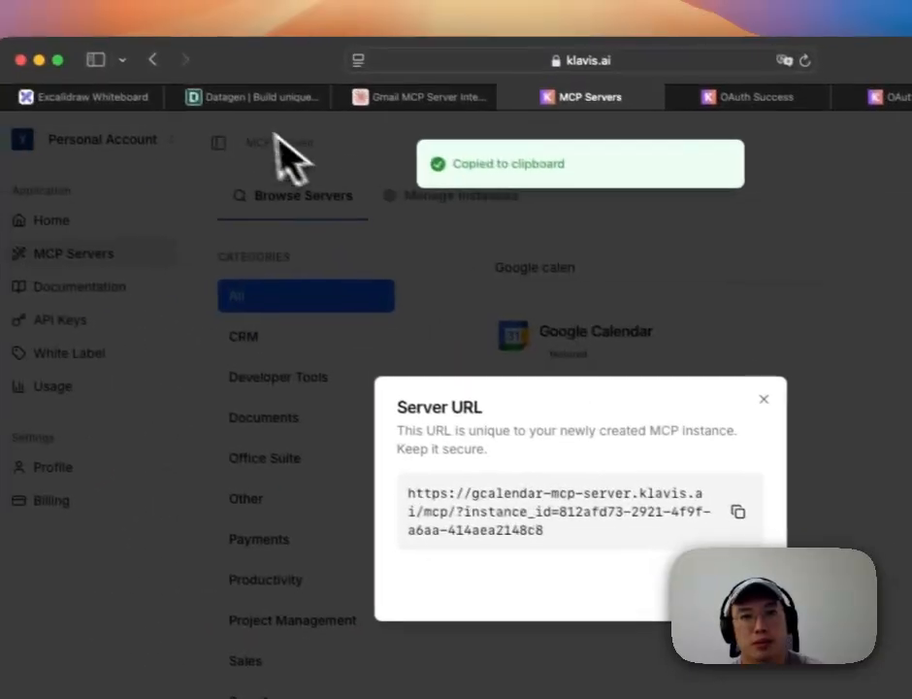
click(282, 53)
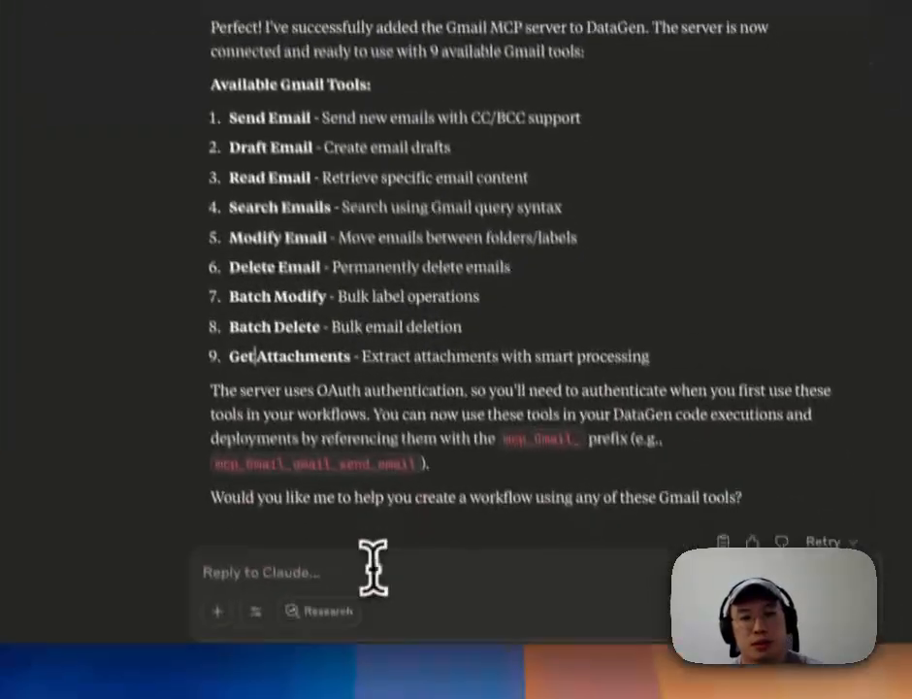
Step: Send the Google Calendar server URL to Claude and allow adding it to Datagen once
click(366, 561)
key(super+v)
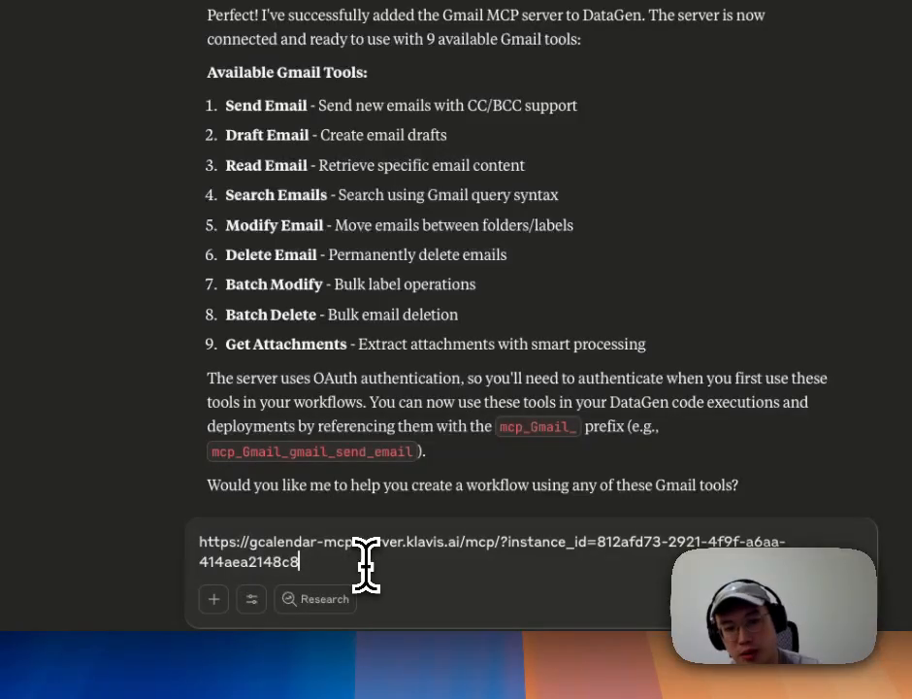
key(Return)
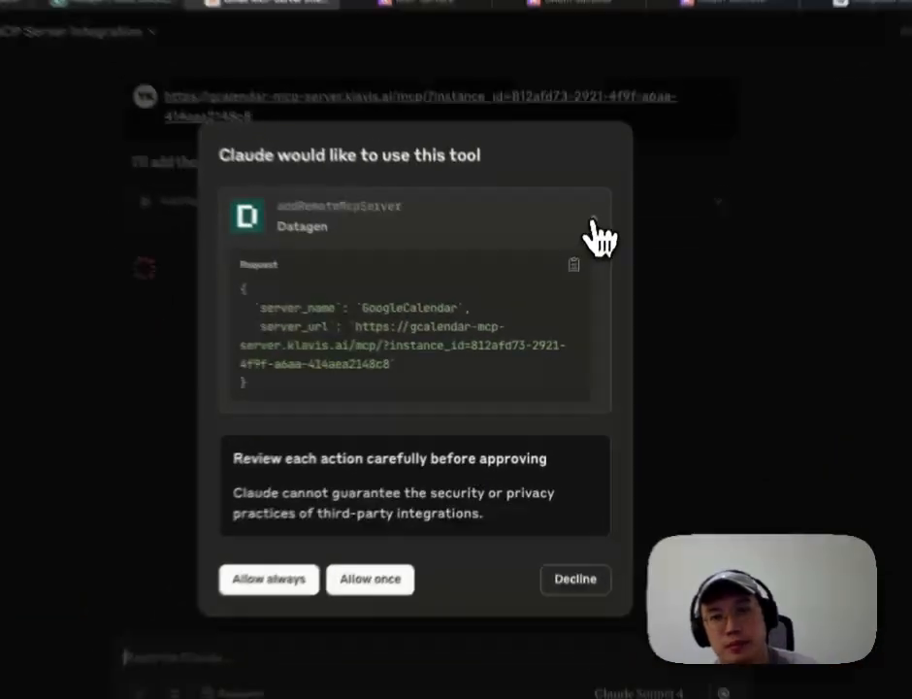
click(583, 266)
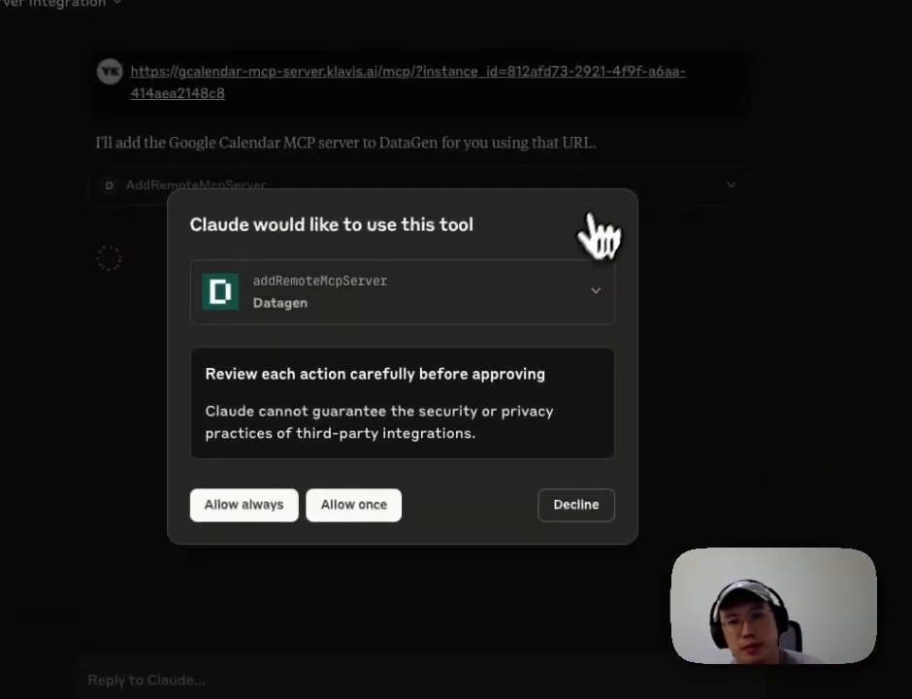
click(377, 517)
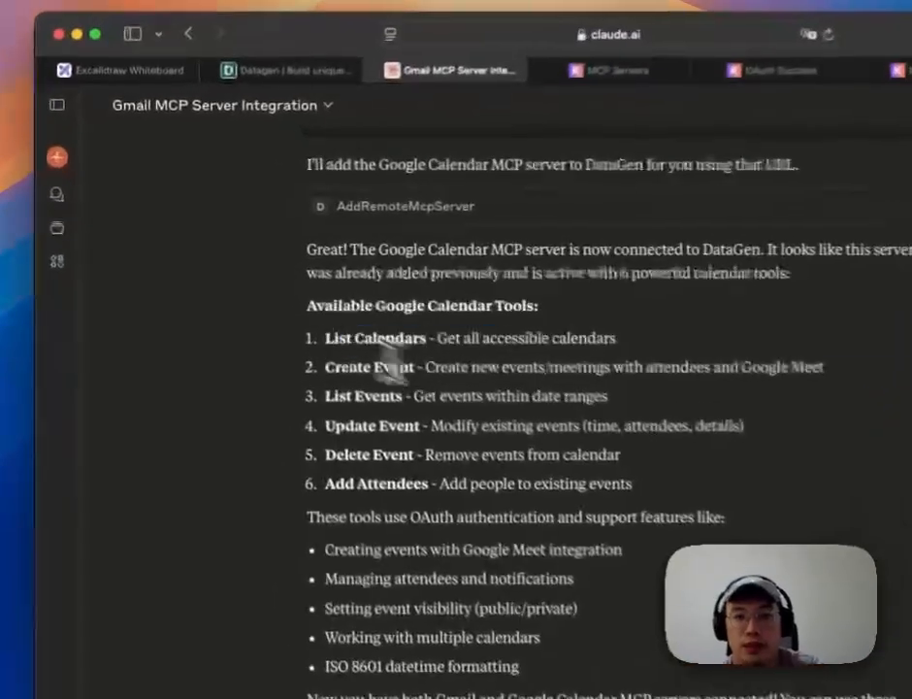
Step: Highlight the calendar tools List Events, Update Event, Delete Event and Add Attendees in Claude's reply
drag(273, 290, 339, 310)
click(295, 312)
drag(265, 329, 313, 332)
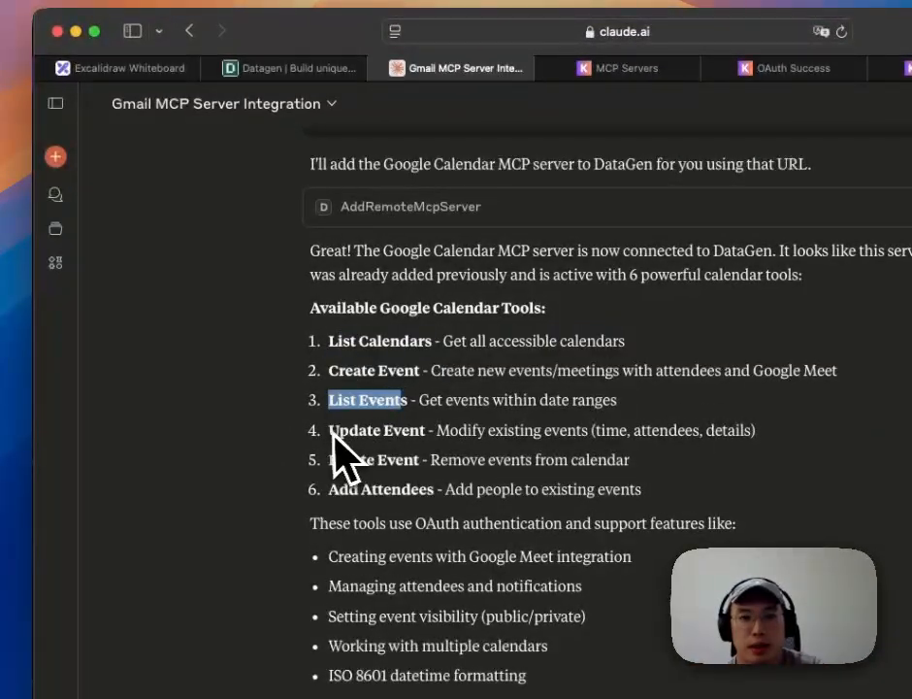
drag(330, 433, 380, 438)
drag(330, 461, 428, 467)
drag(329, 488, 439, 492)
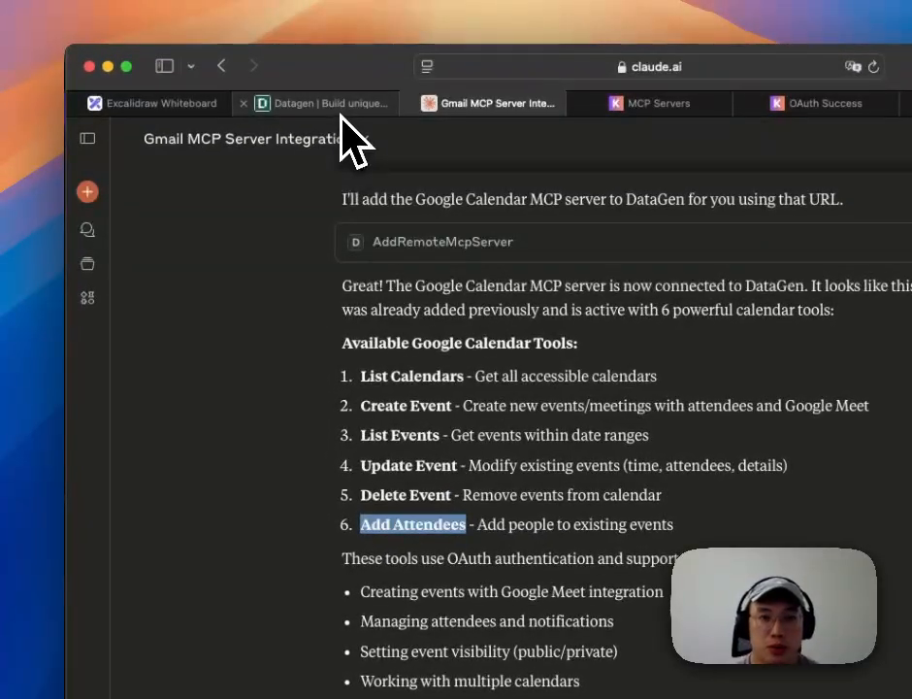
click(340, 105)
Step: Review the three-step MCP plan on the Excalidraw whiteboard, then return to the Claude chat
click(174, 104)
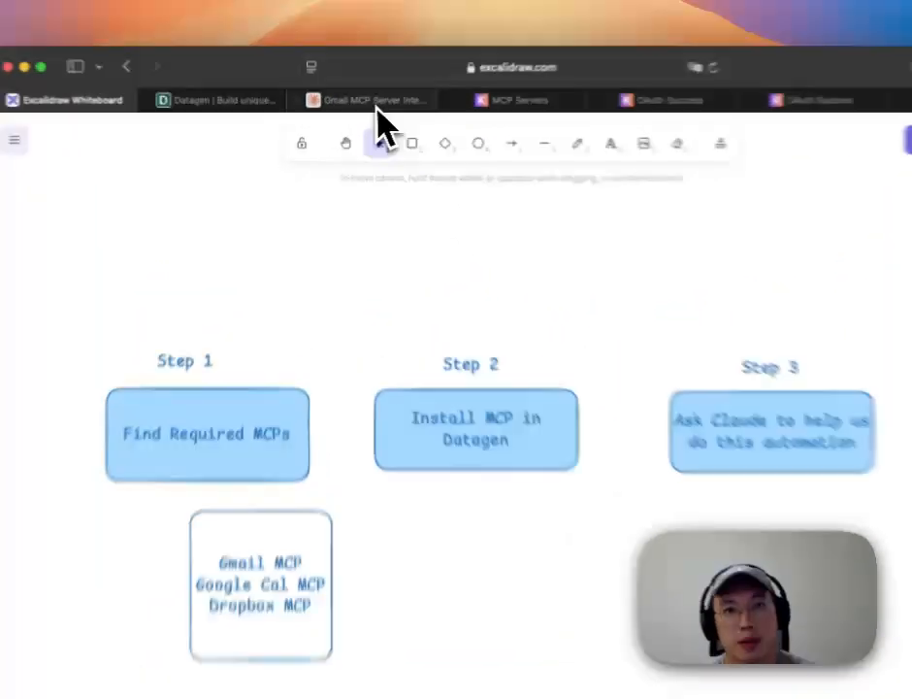
click(351, 107)
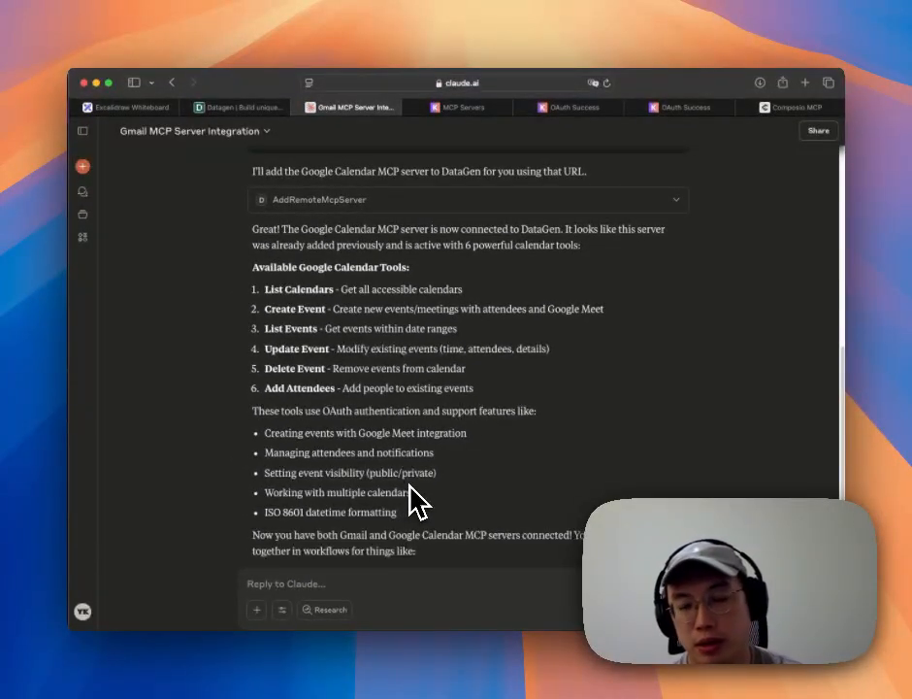
Step: Insert Datagen's Create End-to-End Workflow prompt from the chat's add-content menu
scroll(413, 583, down, 3)
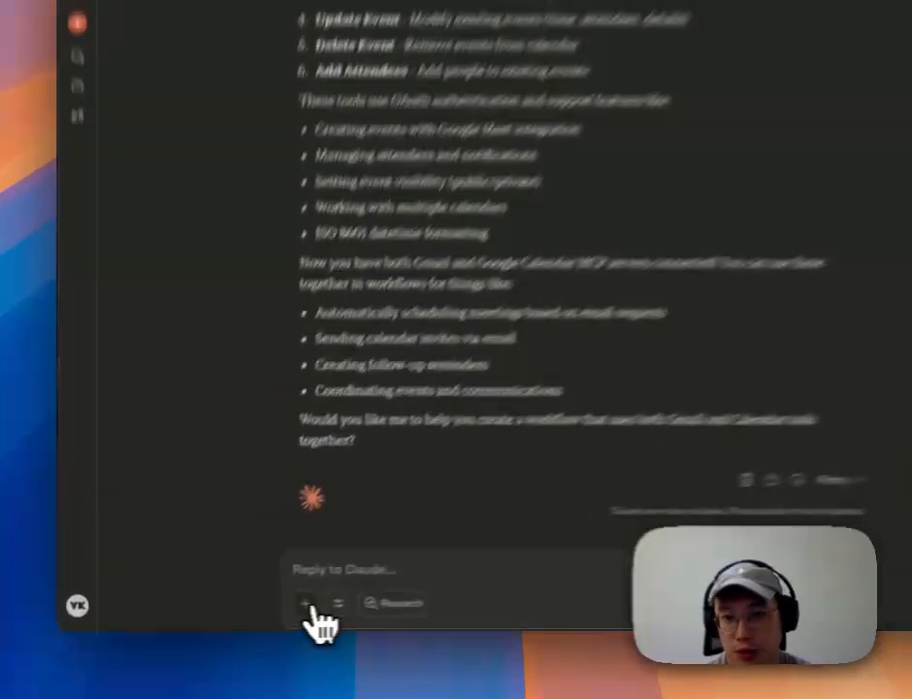
click(258, 610)
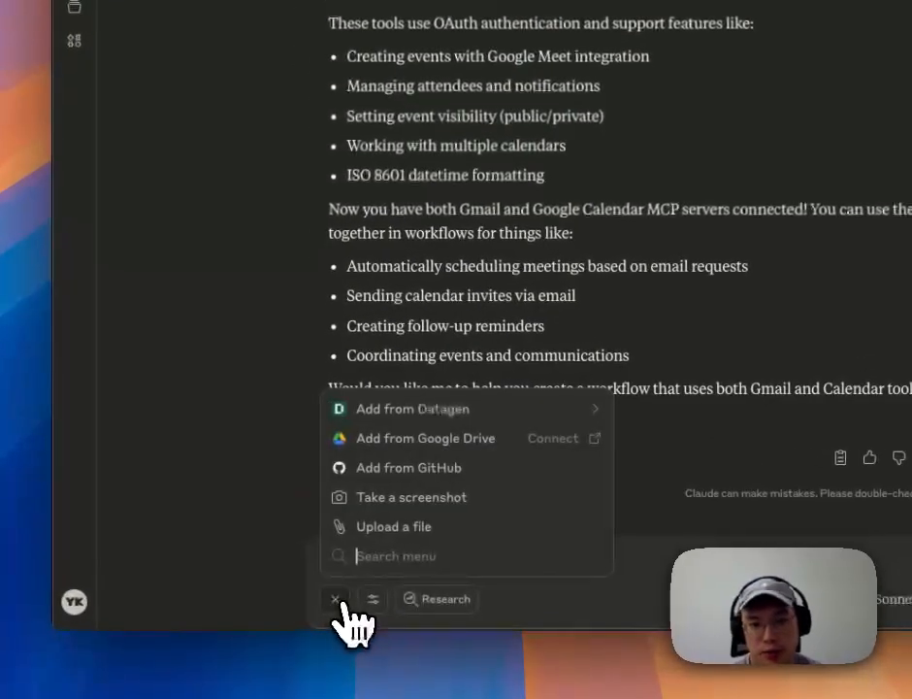
click(386, 415)
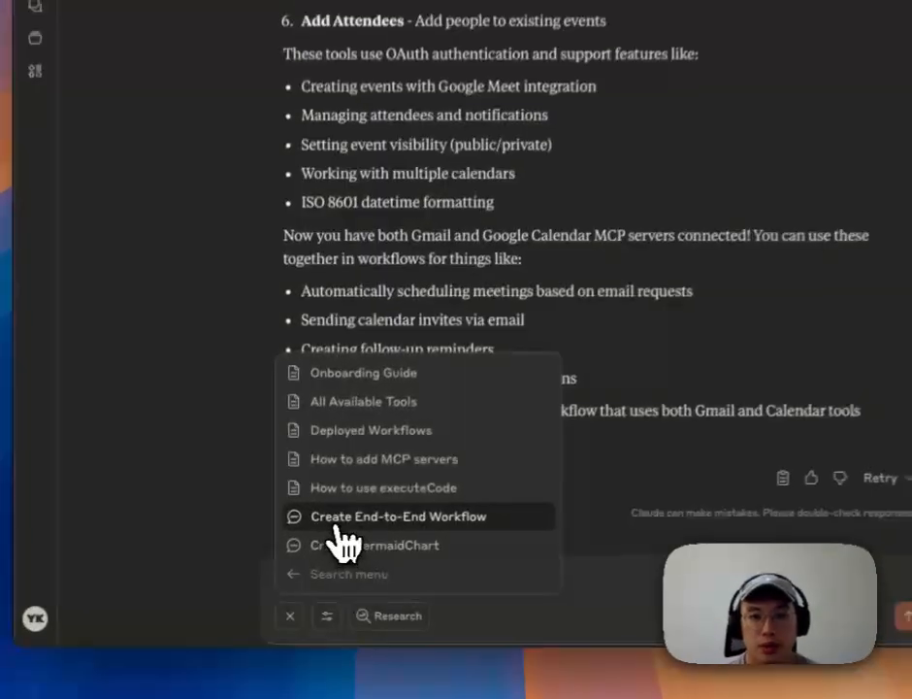
click(291, 545)
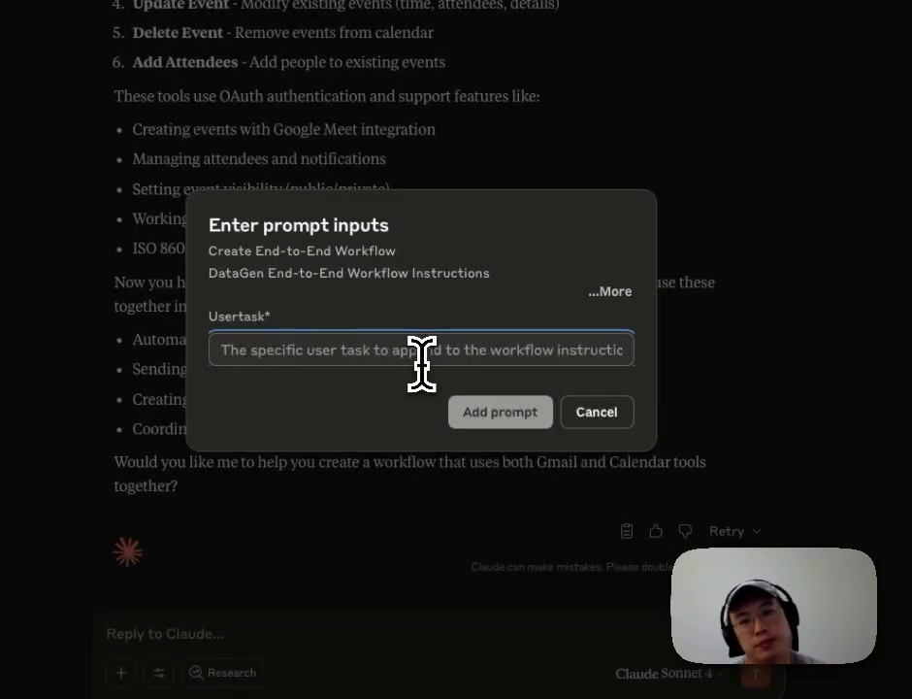
Step: Attach the prompt with task 'Help me to summarize my email from last 7 days.' and preview it
text(Help me to)
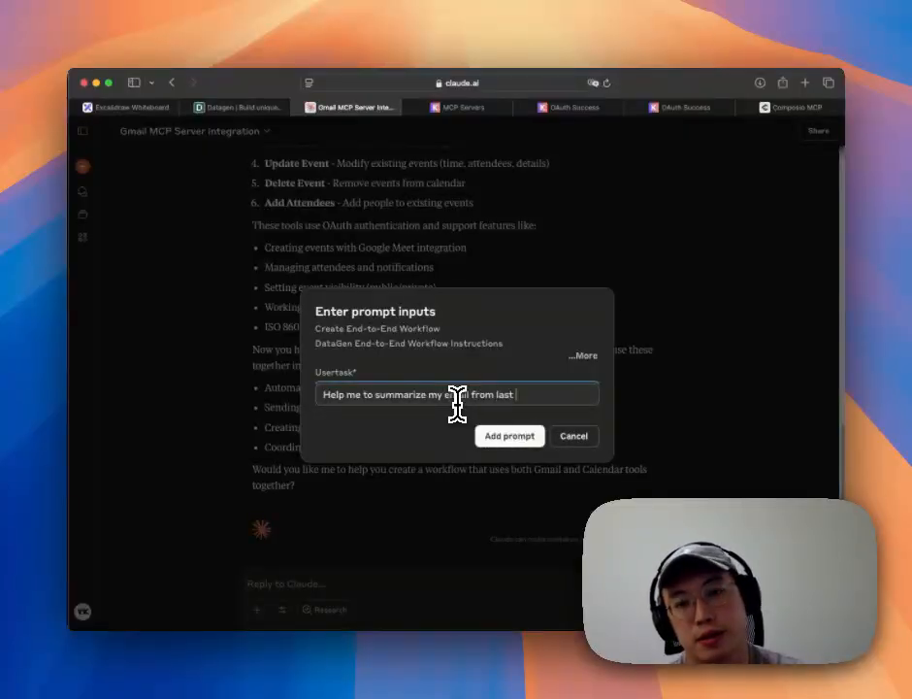
text(summarize my email from last 7 days)
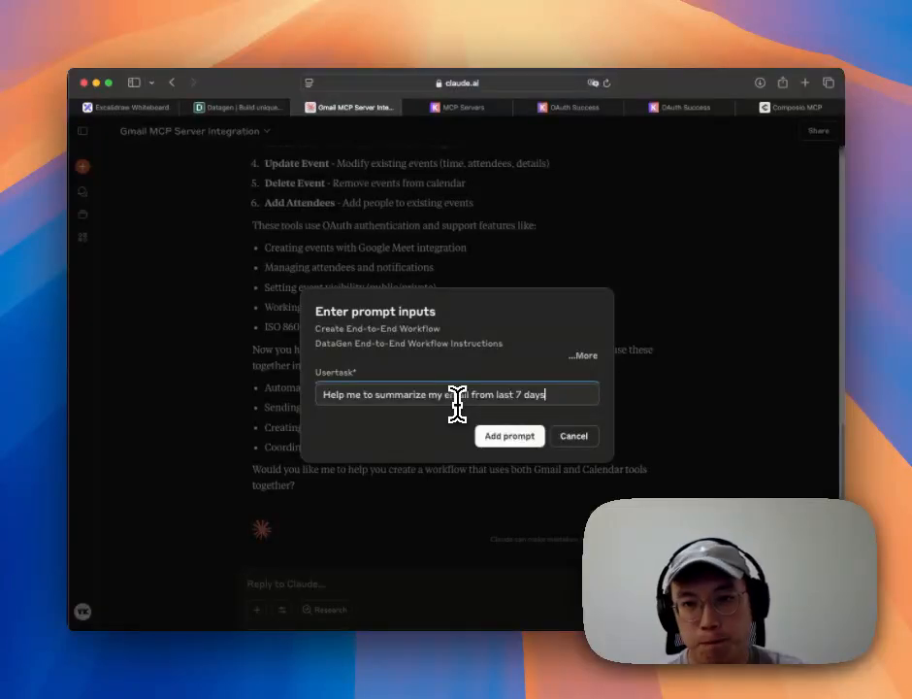
text(.)
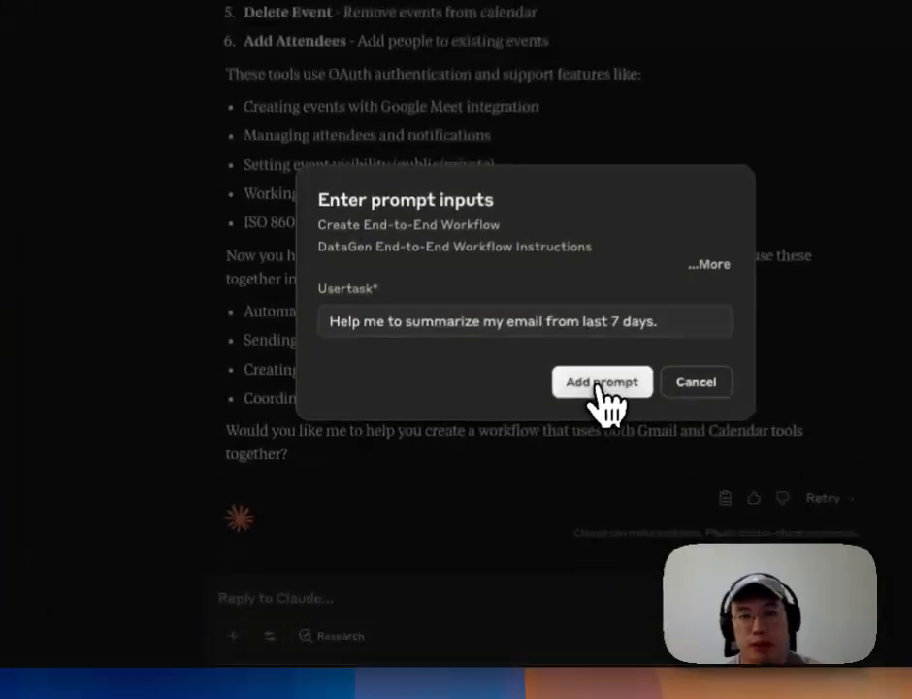
click(510, 436)
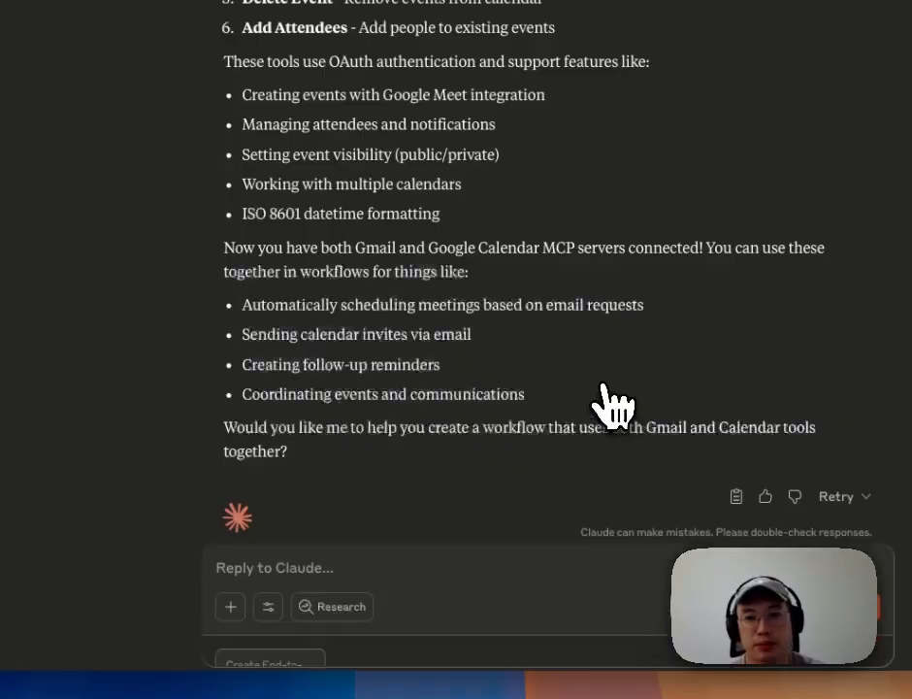
click(278, 615)
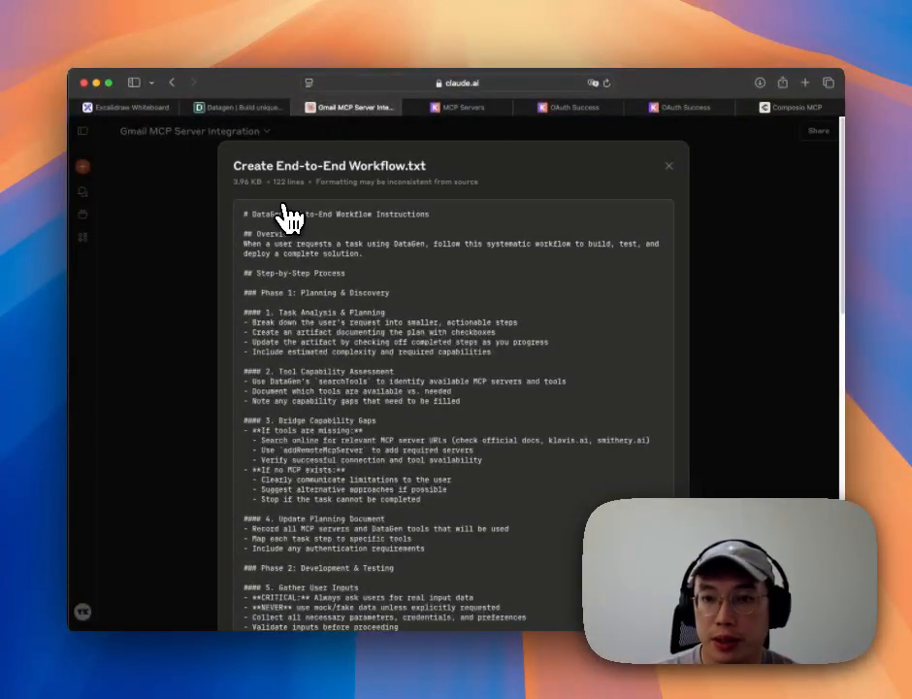
Step: Highlight the overview and the Planning & Discovery, Bridge Capability Gaps and Gather User Inputs headings
drag(257, 215, 320, 259)
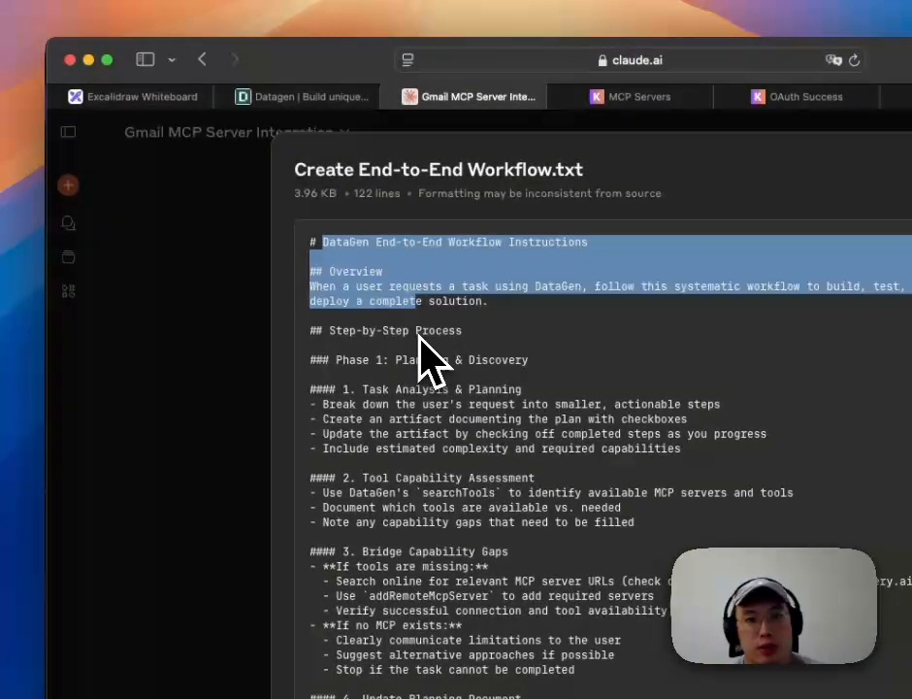
scroll(428, 350, down, 6)
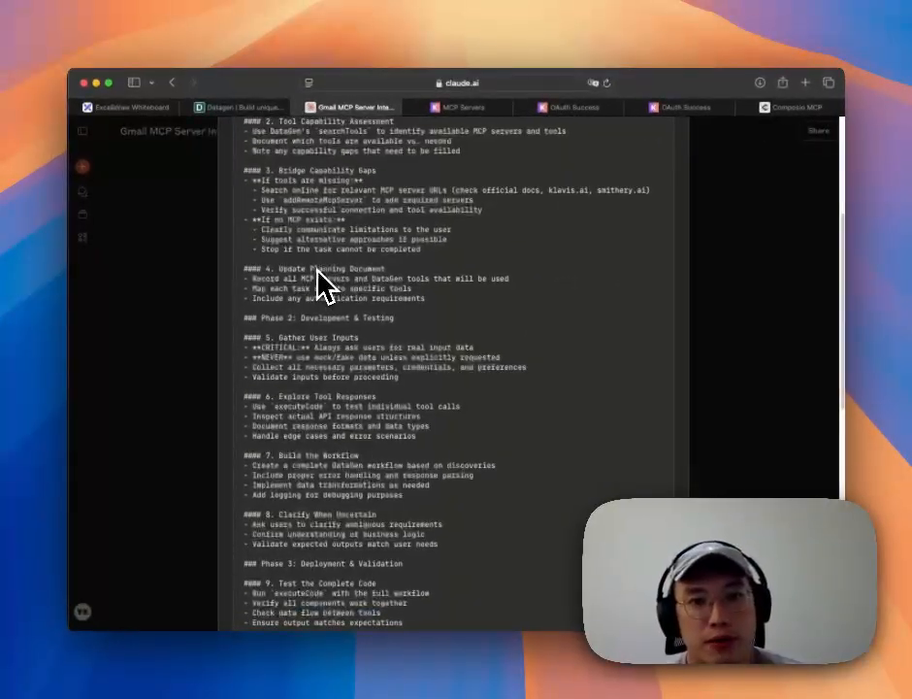
scroll(330, 289, up, 6)
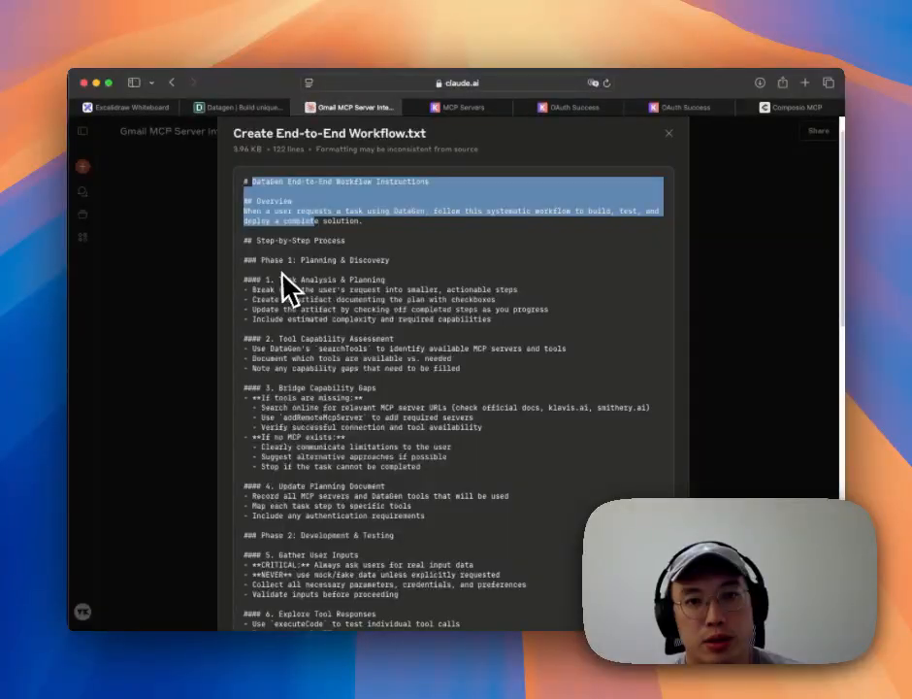
drag(301, 260, 389, 262)
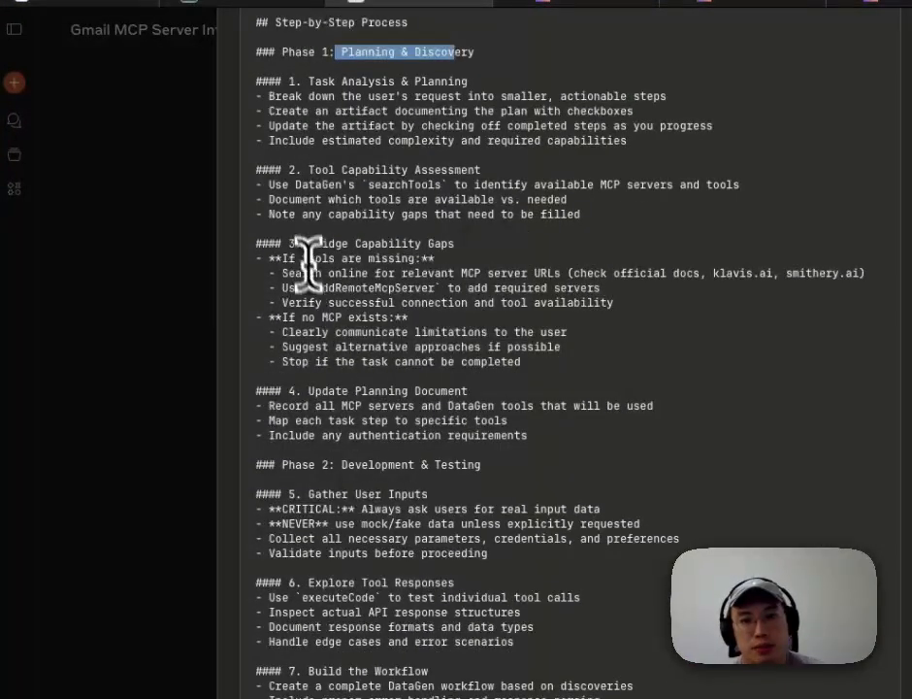
drag(306, 243, 456, 244)
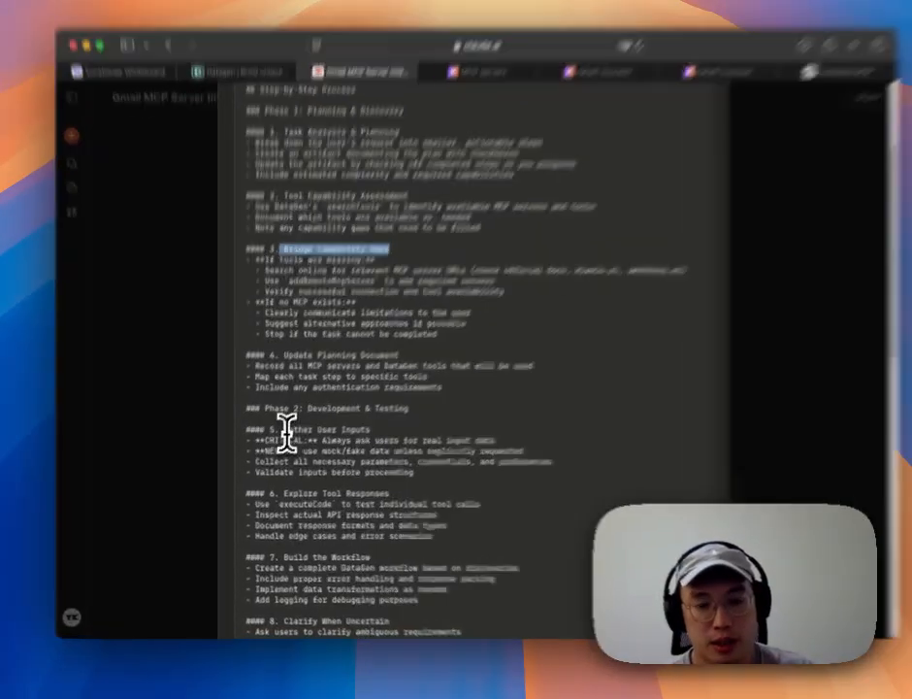
drag(278, 439, 368, 437)
scroll(445, 397, down, 1)
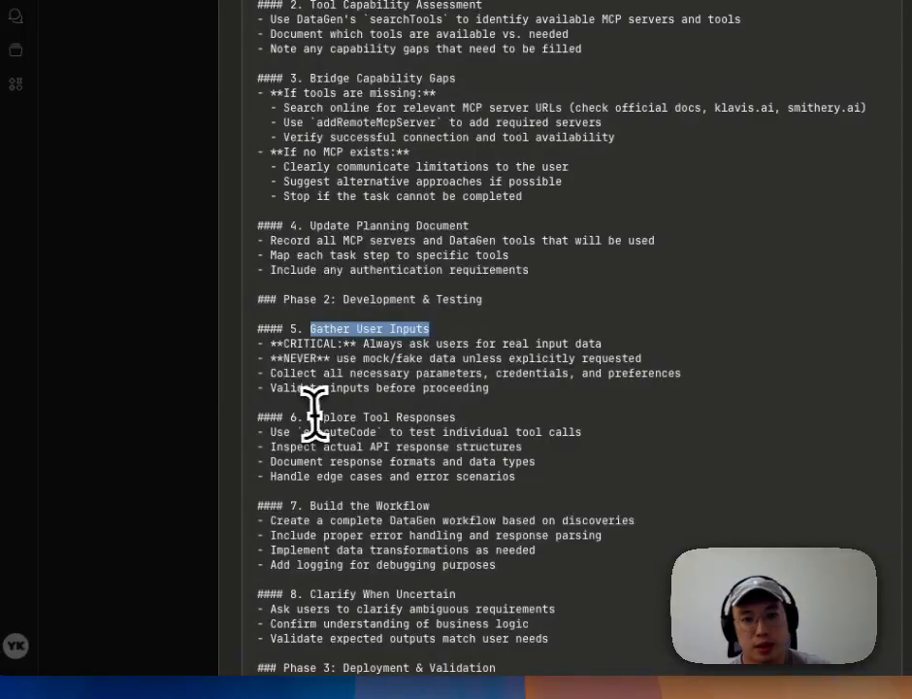
drag(312, 416, 480, 415)
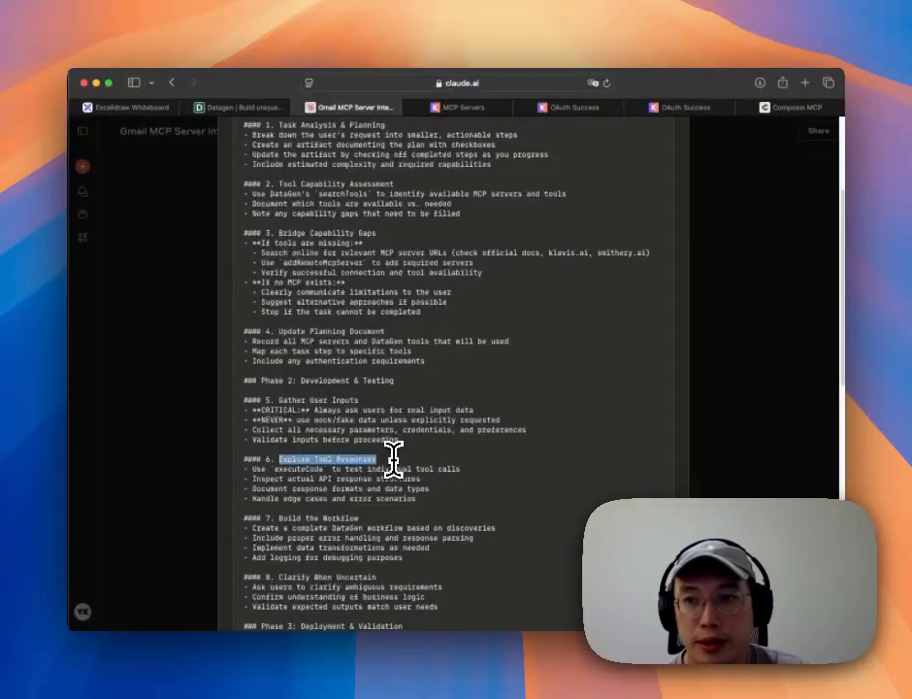
Step: Highlight the Build the Workflow, Clarify When Uncertain, Deployment & Validation and Document & Present headings
scroll(393, 456, down, 1)
drag(291, 466, 356, 469)
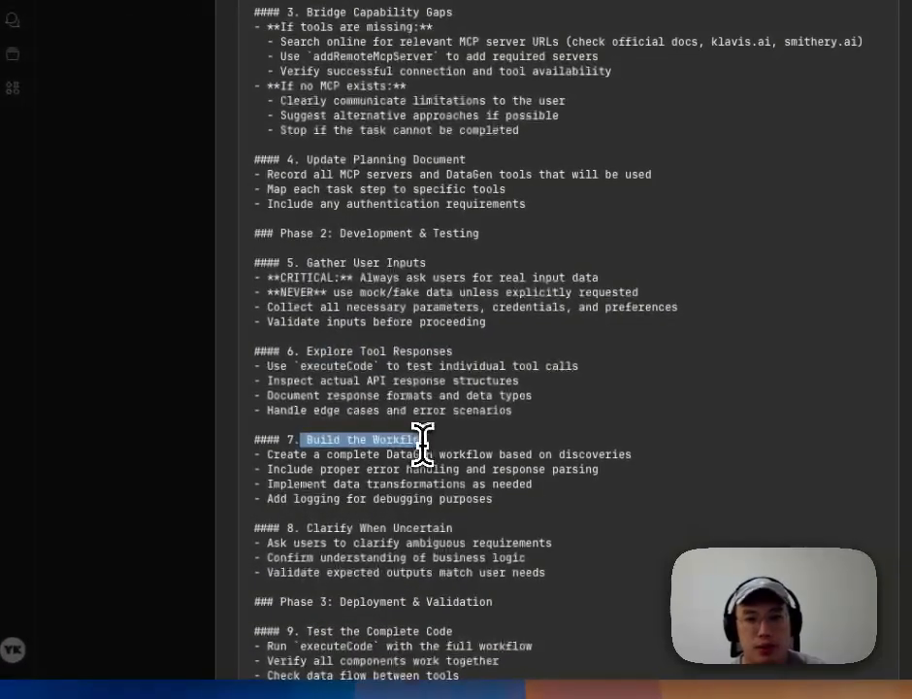
scroll(422, 438, down, 1)
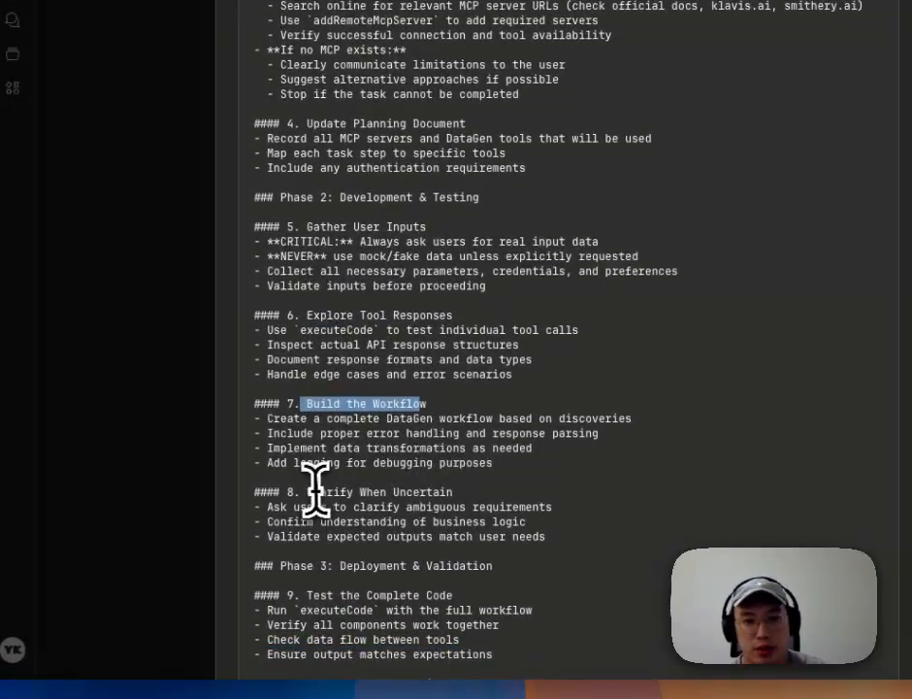
drag(307, 492, 473, 495)
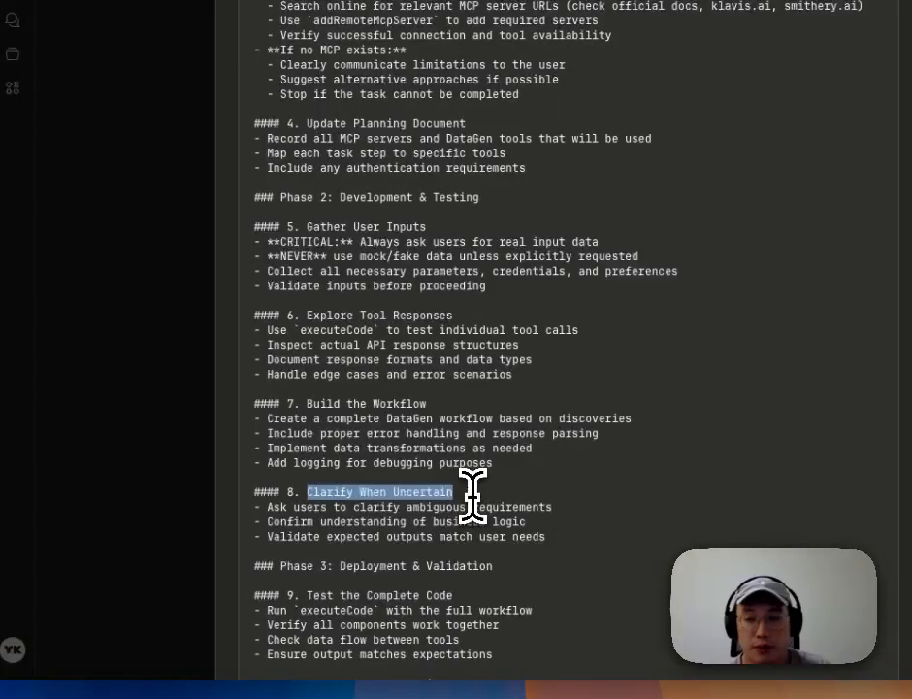
scroll(485, 516, down, 5)
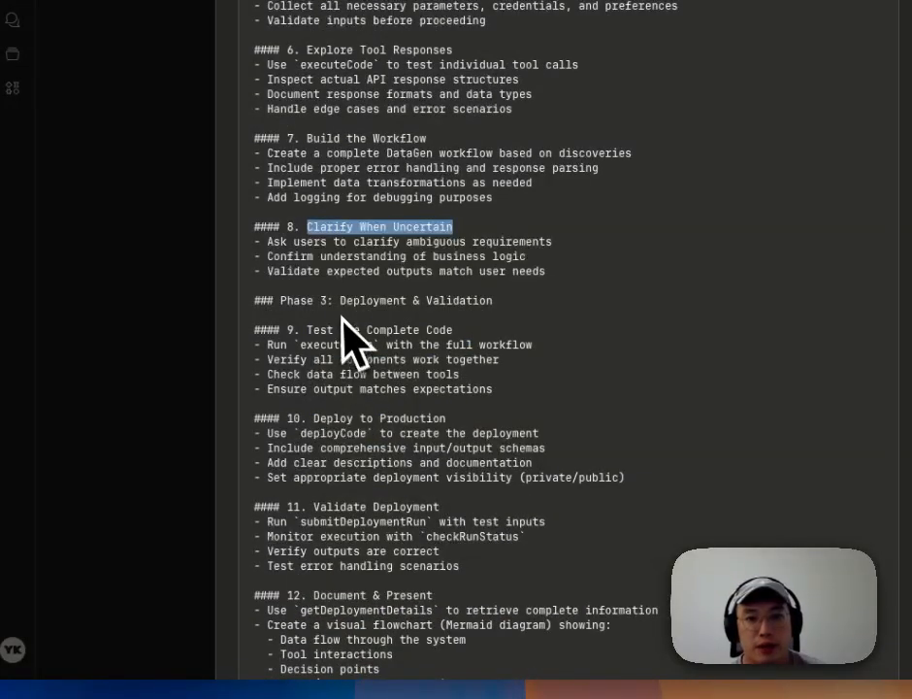
drag(340, 302, 492, 296)
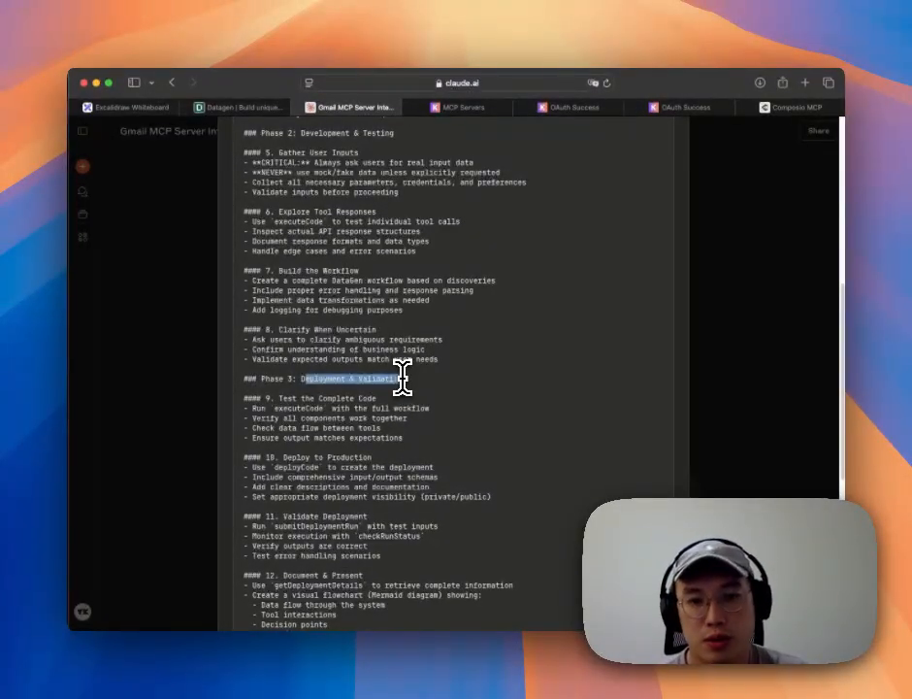
scroll(401, 378, down, 10)
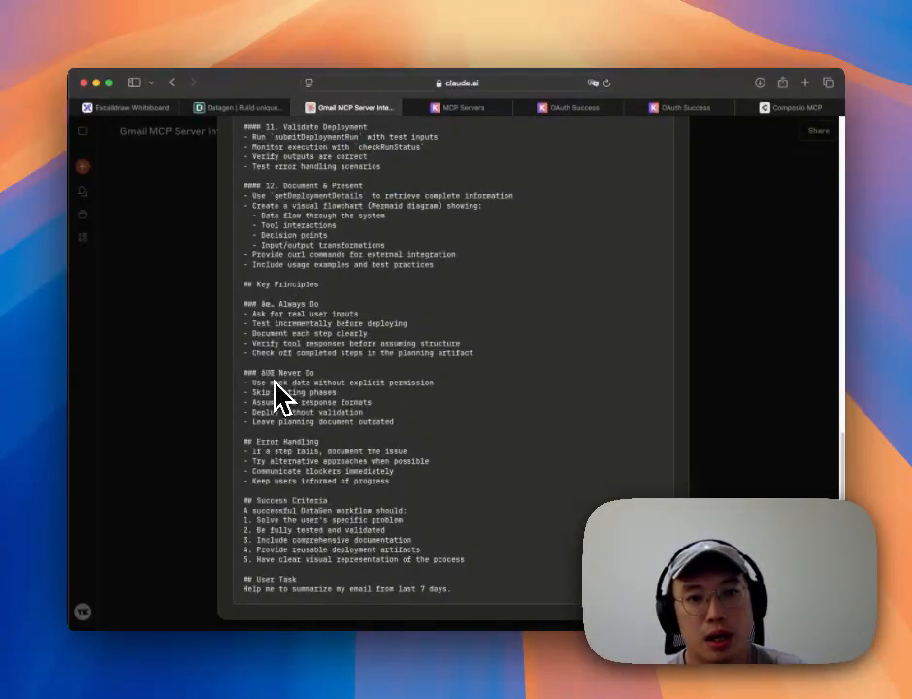
scroll(291, 359, up, 3)
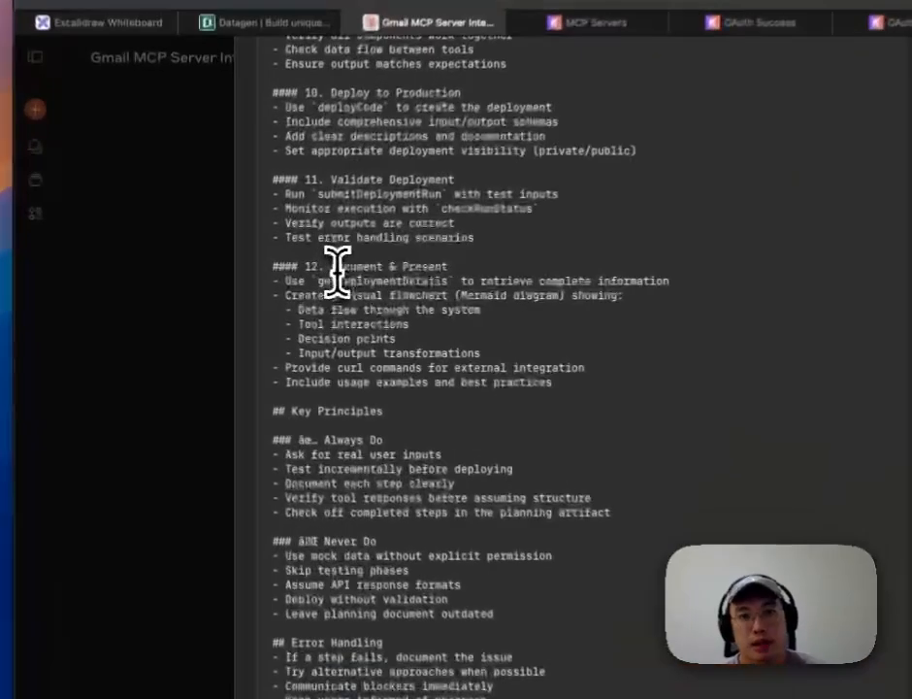
drag(285, 273, 353, 273)
drag(451, 265, 455, 265)
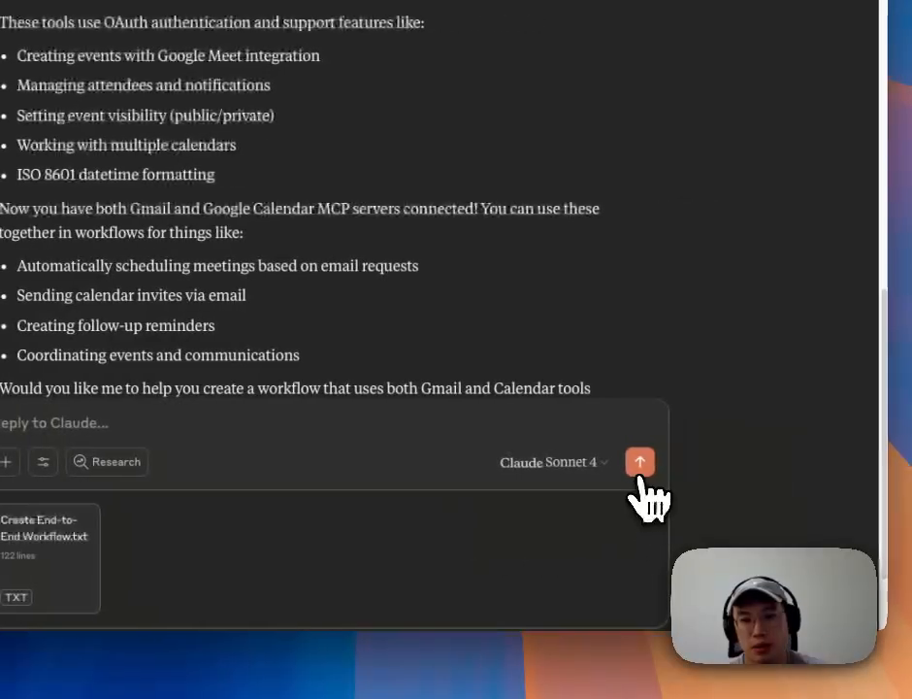
Step: Send the message with the attached Create End-to-End Workflow prompt to Claude
click(756, 468)
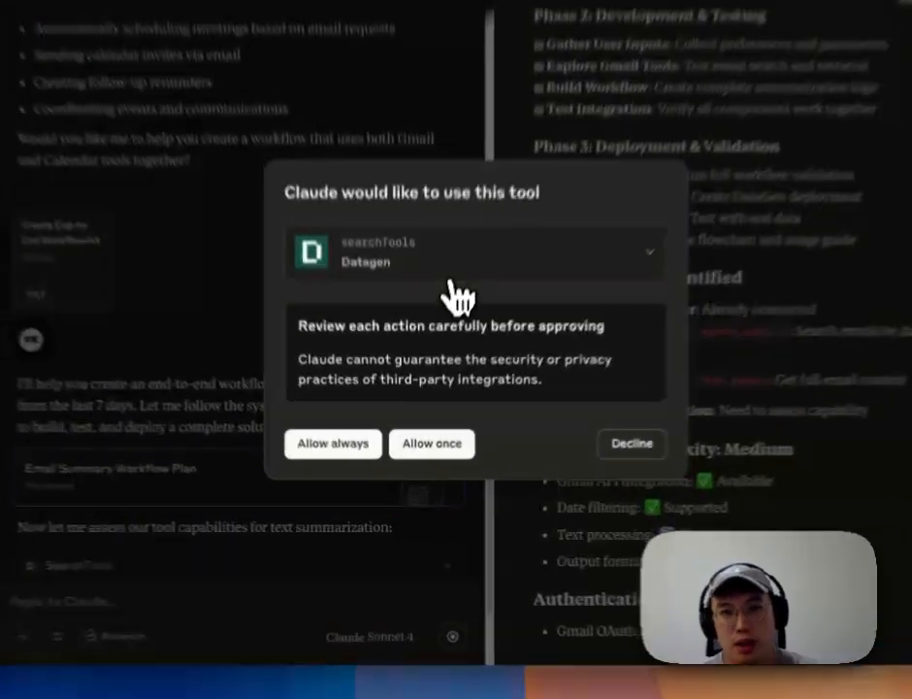
Step: Review the searchTools query 'summarization text analysis AI' and allow it to run once
click(441, 334)
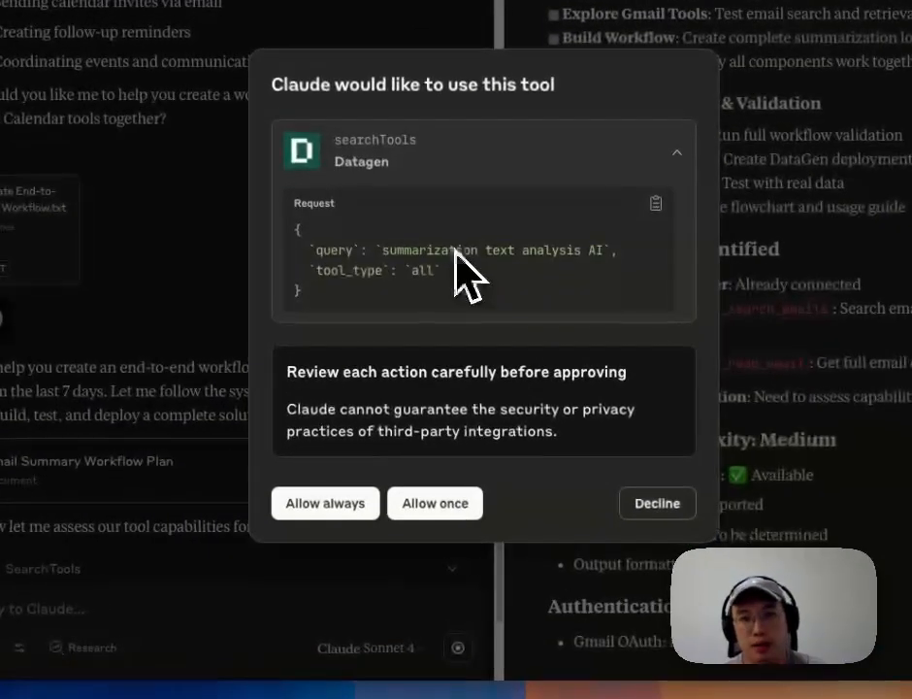
drag(382, 250, 603, 252)
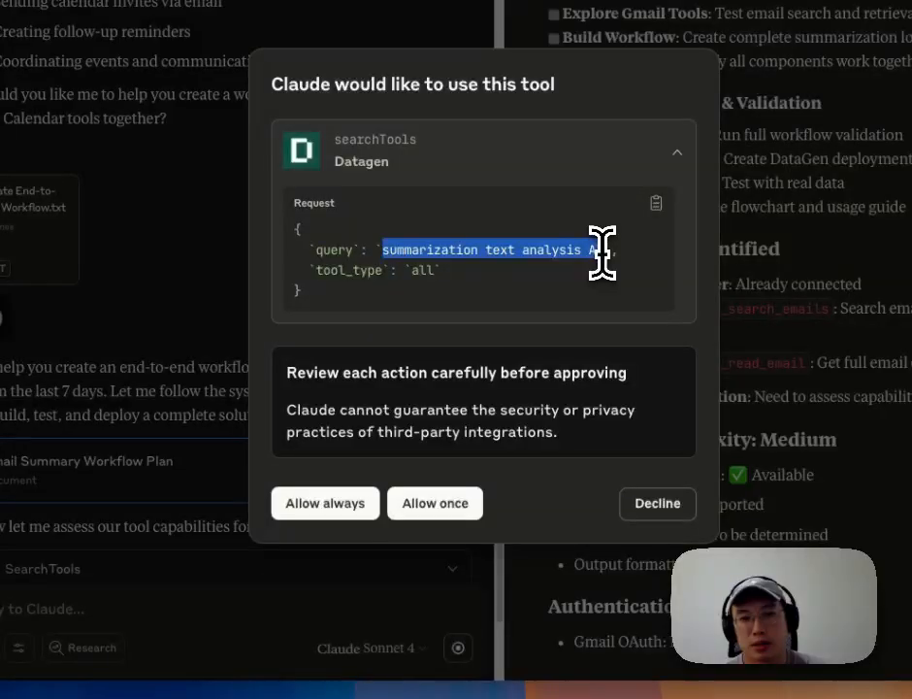
click(435, 503)
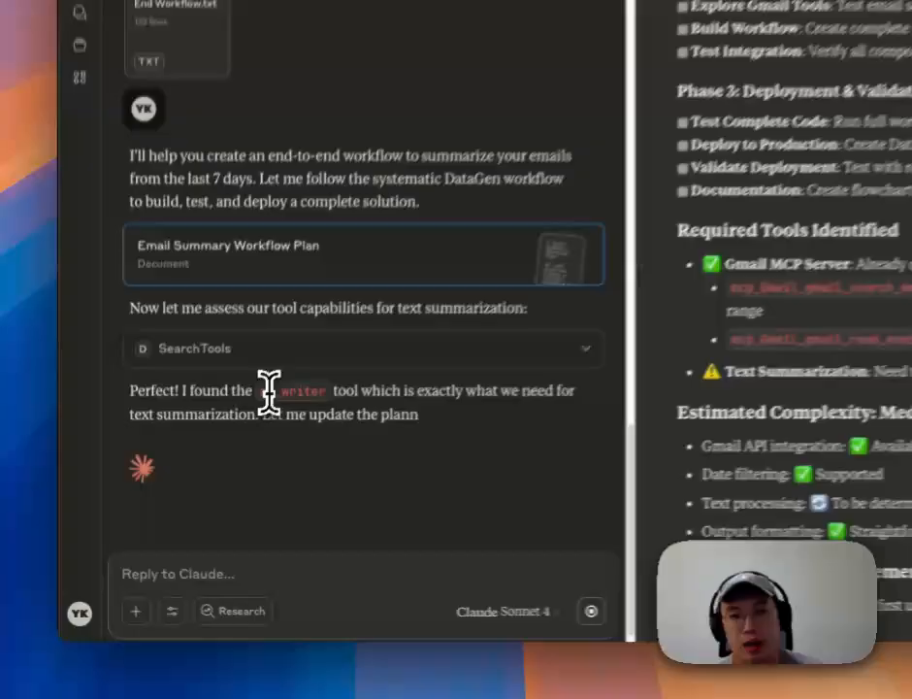
Step: Highlight the ai_writer tool in Claude's reply, then follow the plan marking Text Summarization as covered
double_click(224, 454)
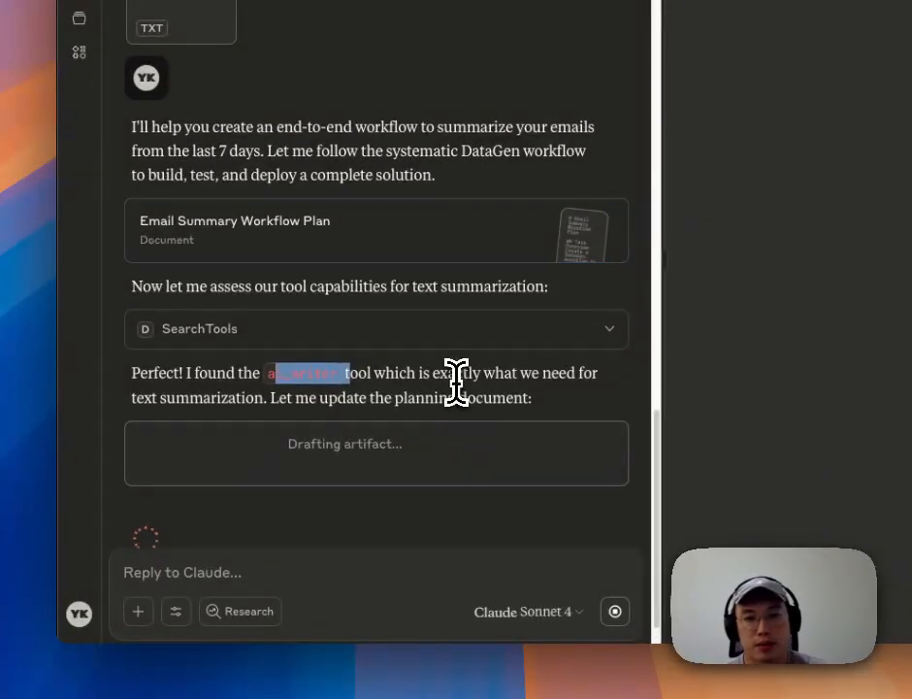
click(456, 383)
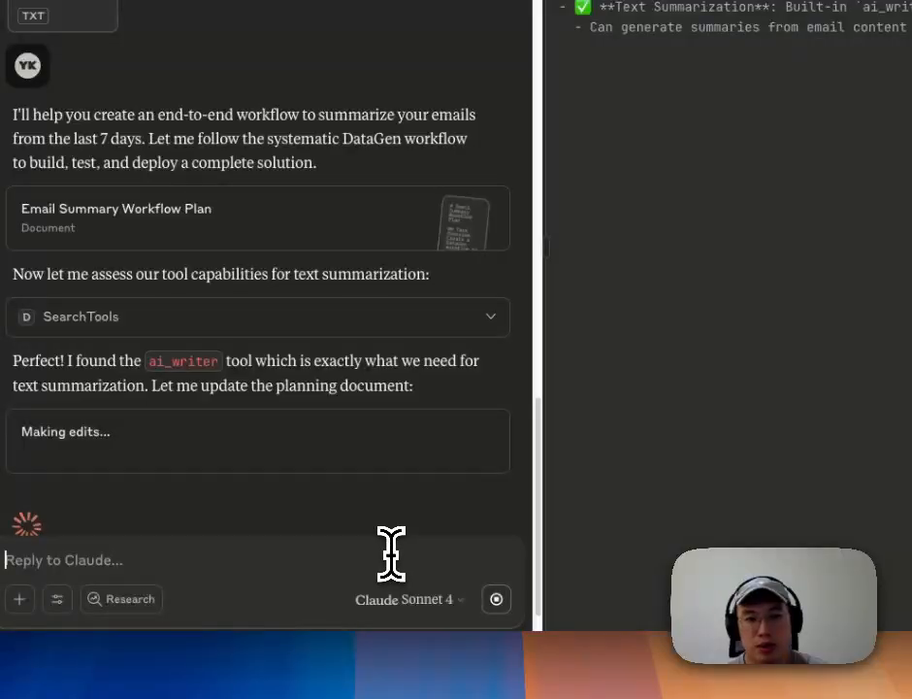
scroll(376, 504, down, 1)
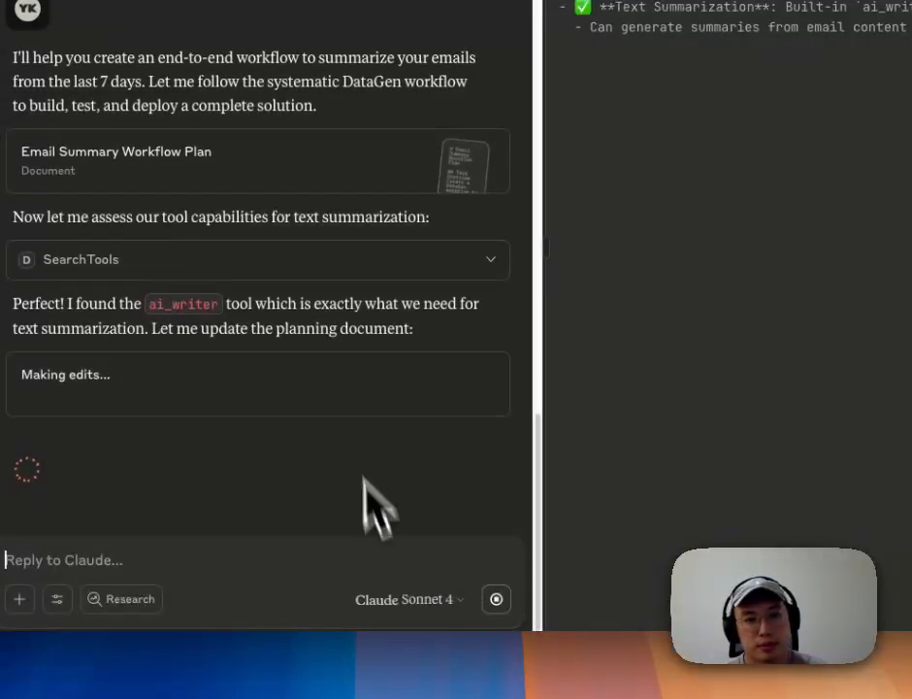